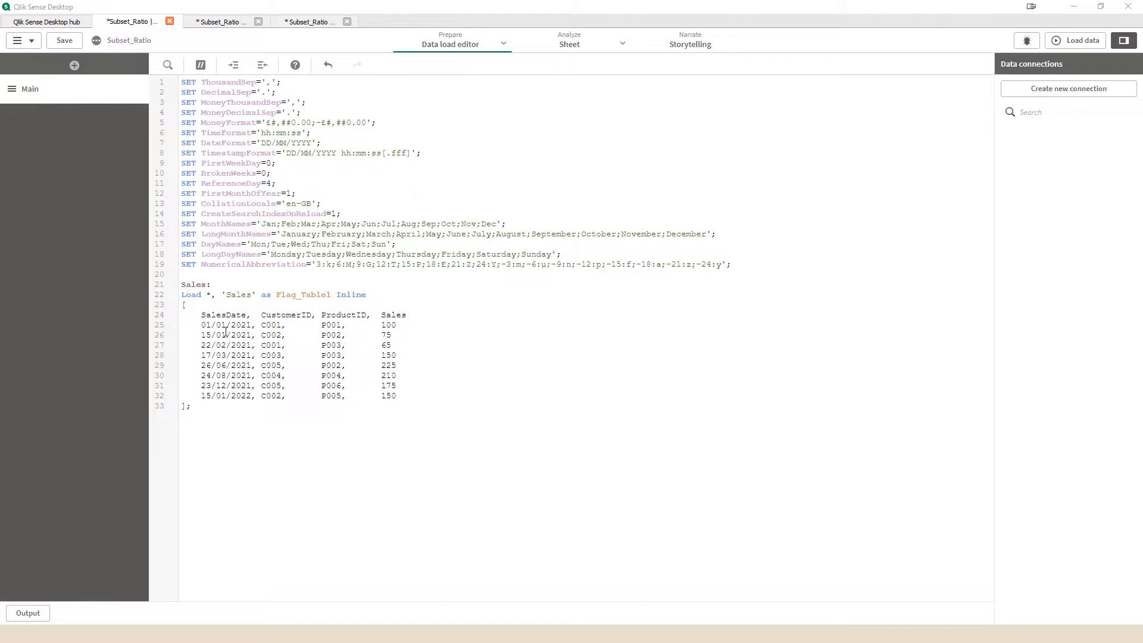
# Step: Save the app and load the data from the Sales inline table in the load script
pyautogui.moveTo(181, 284); pyautogui.dragTo(210, 413)
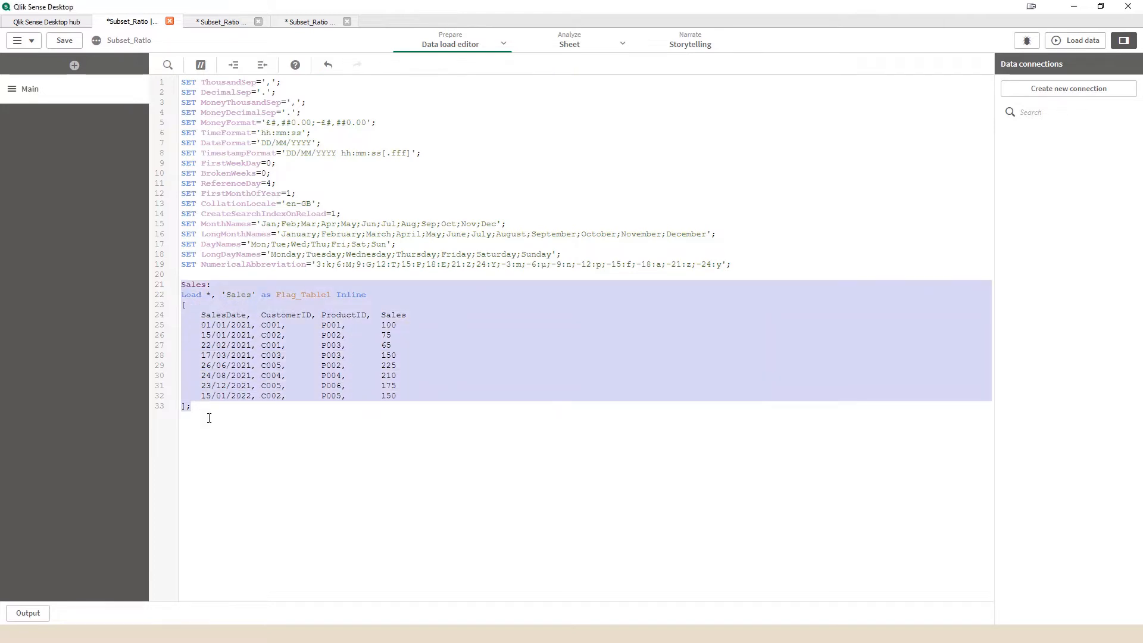
pyautogui.click(213, 423)
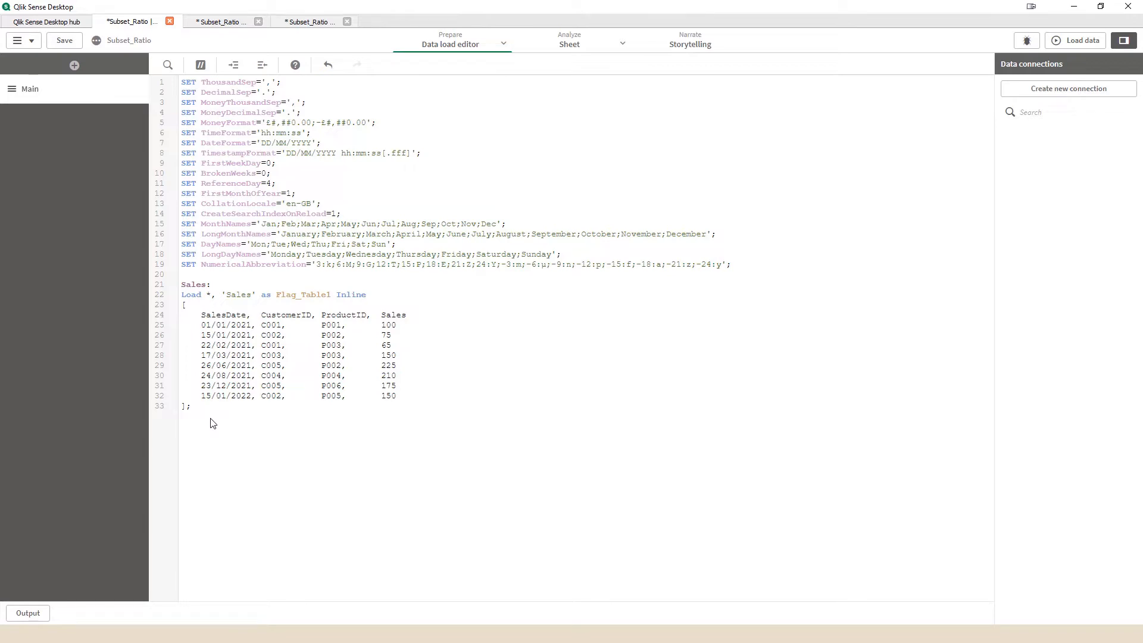
pyautogui.hotkey('ctrl', 's')
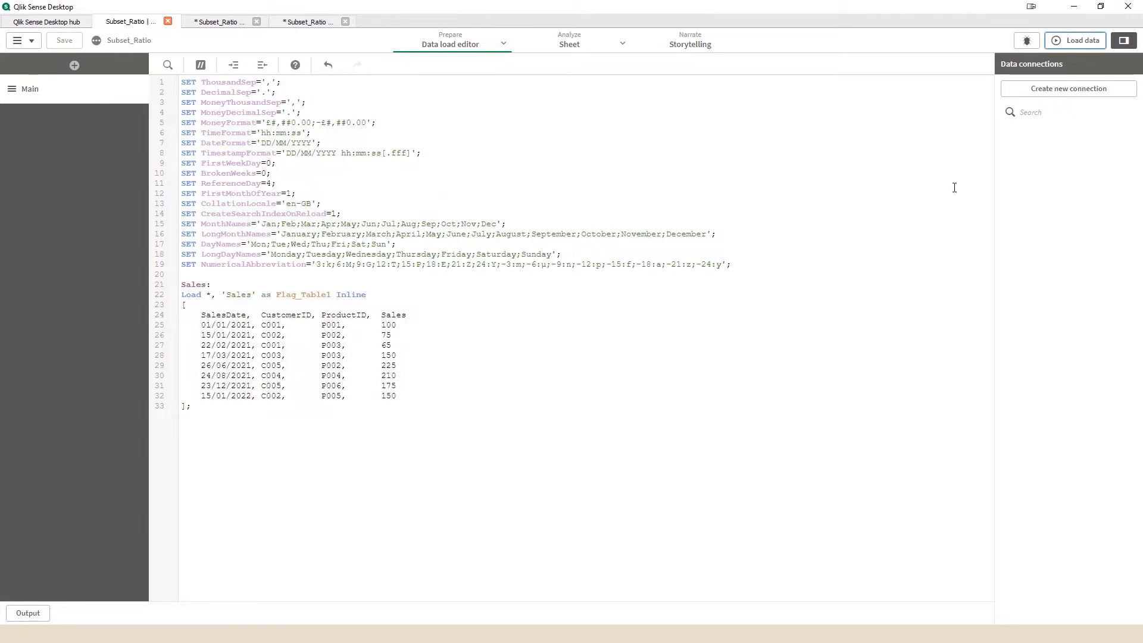
pyautogui.click(1068, 41)
# Step: Inspect the details of the CustomerID field of the Sales table in the data model viewer
pyautogui.click(219, 24)
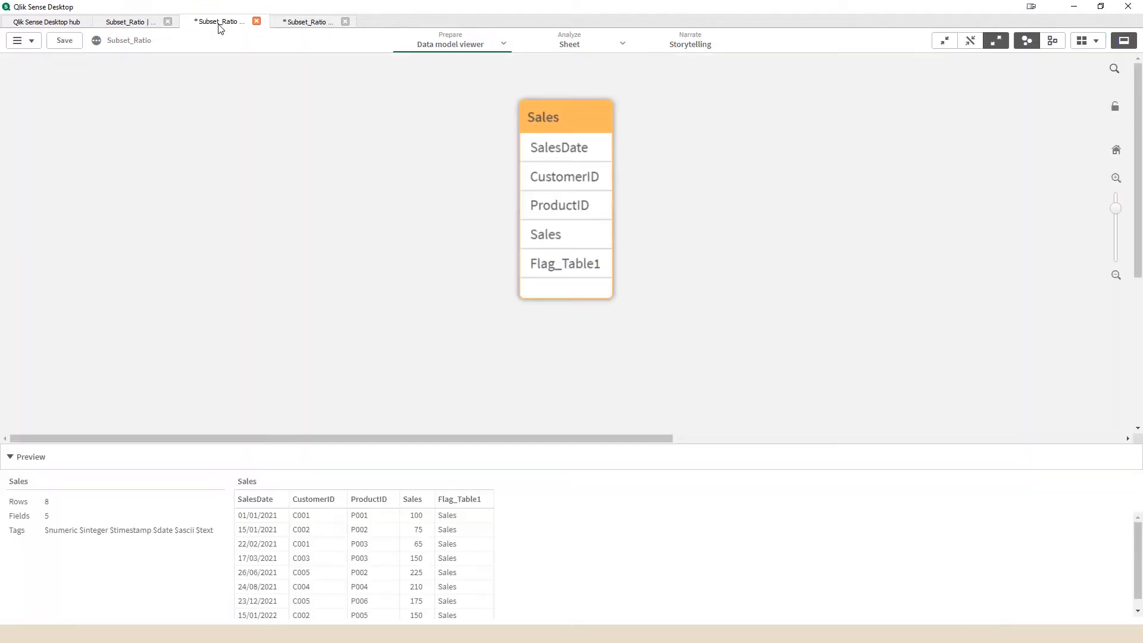
pyautogui.click(564, 187)
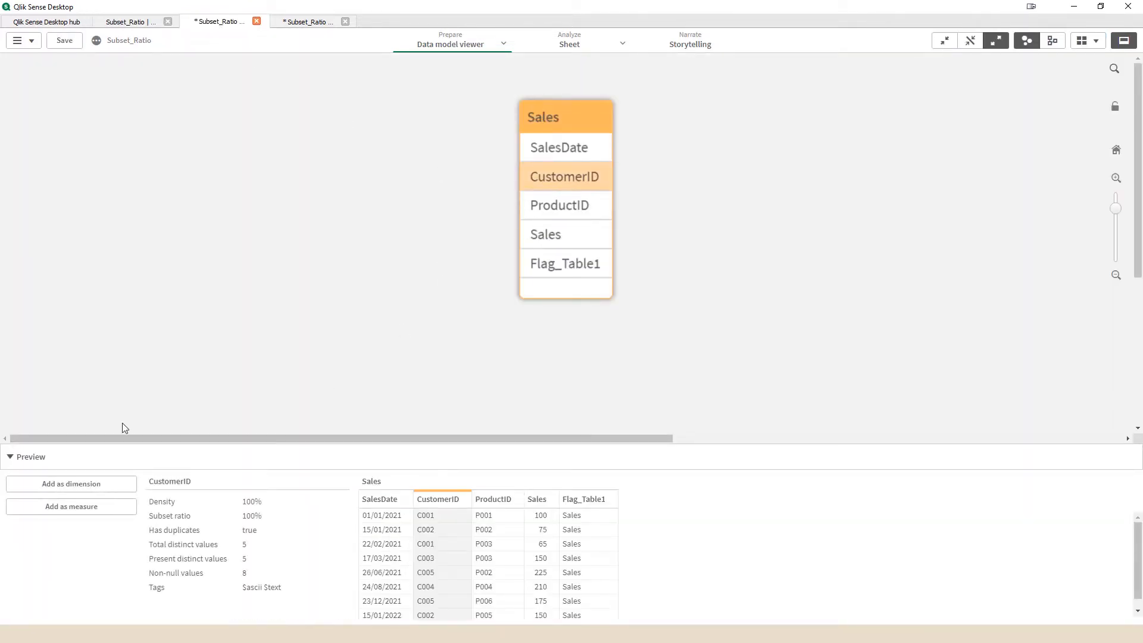
pyautogui.click(37, 457)
pyautogui.click(13, 614)
# Step: Paste the Customer inline table with CustomerID and CustomerName for C001 to C010 below the Sales table in the script and load the data
pyautogui.click(131, 22)
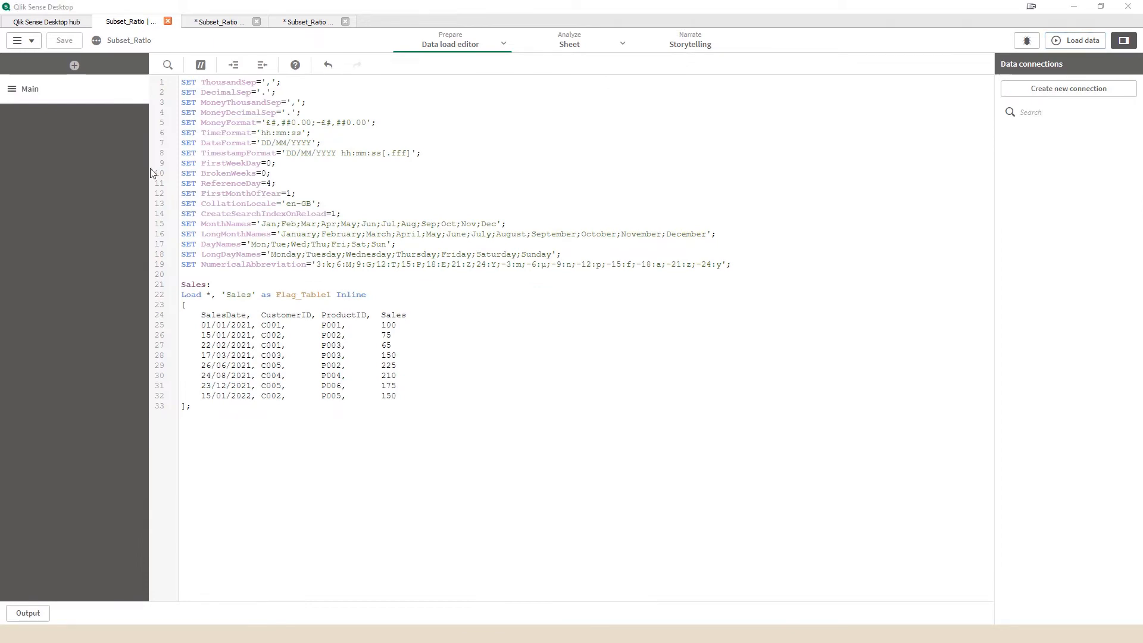
pyautogui.click(266, 479)
pyautogui.press('Return')
pyautogui.write('Customer: Load * Inline [     CustomerID, CustomerName     C001,       ABC     C002,       XYZ     C003,       MMM     C004,       DDD     C005,       ZZZ     C006,       SSS     C007,       YYY     C008,       PPP     C009,       OPQ     C010,       RRR ];')
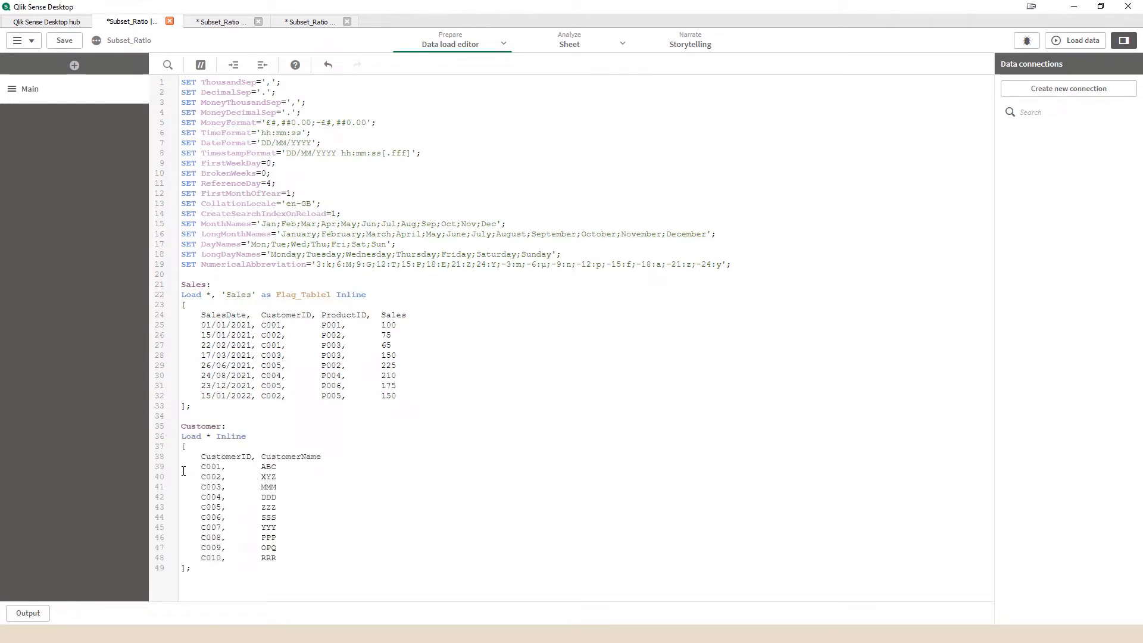
pyautogui.moveTo(182, 467); pyautogui.dragTo(274, 575)
pyautogui.click(274, 591)
pyautogui.moveTo(181, 327); pyautogui.dragTo(377, 416)
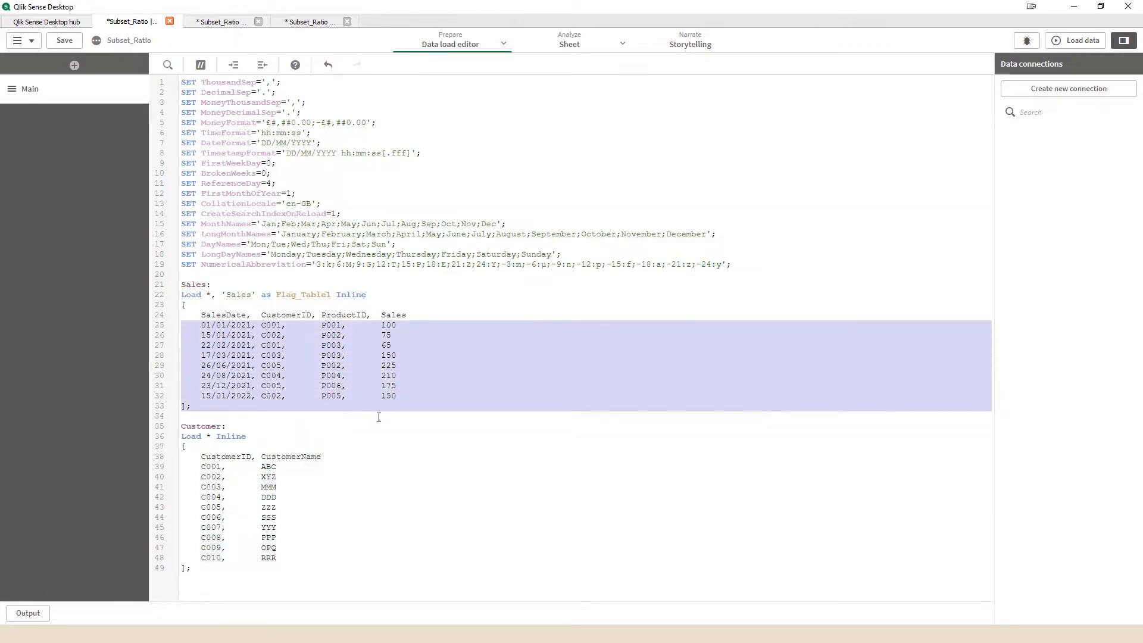
pyautogui.click(390, 467)
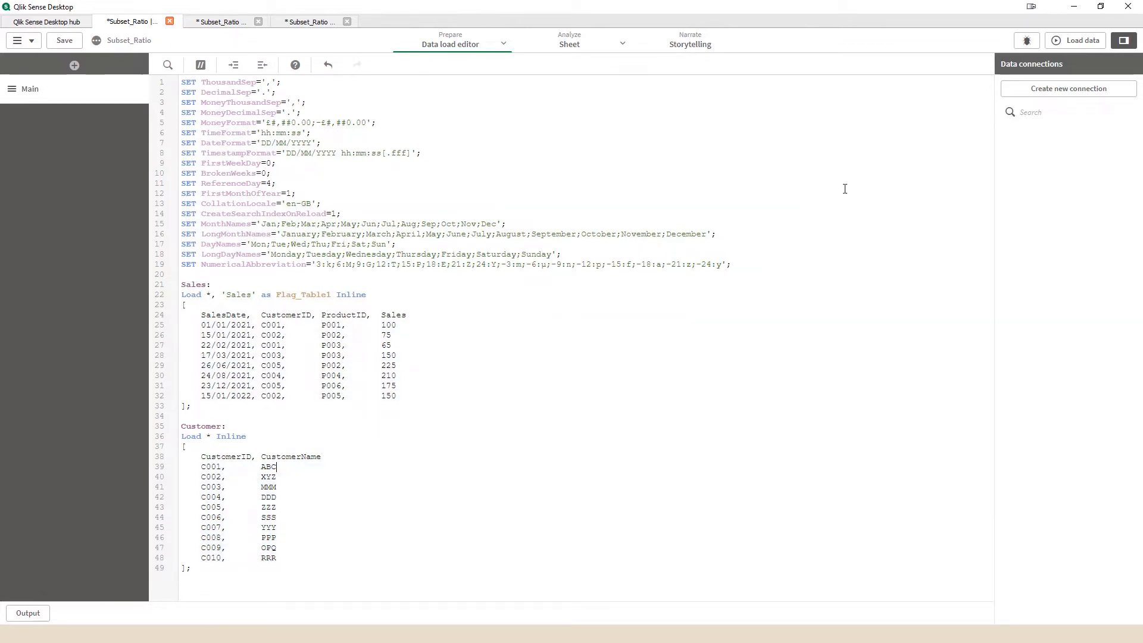
pyautogui.click(1076, 41)
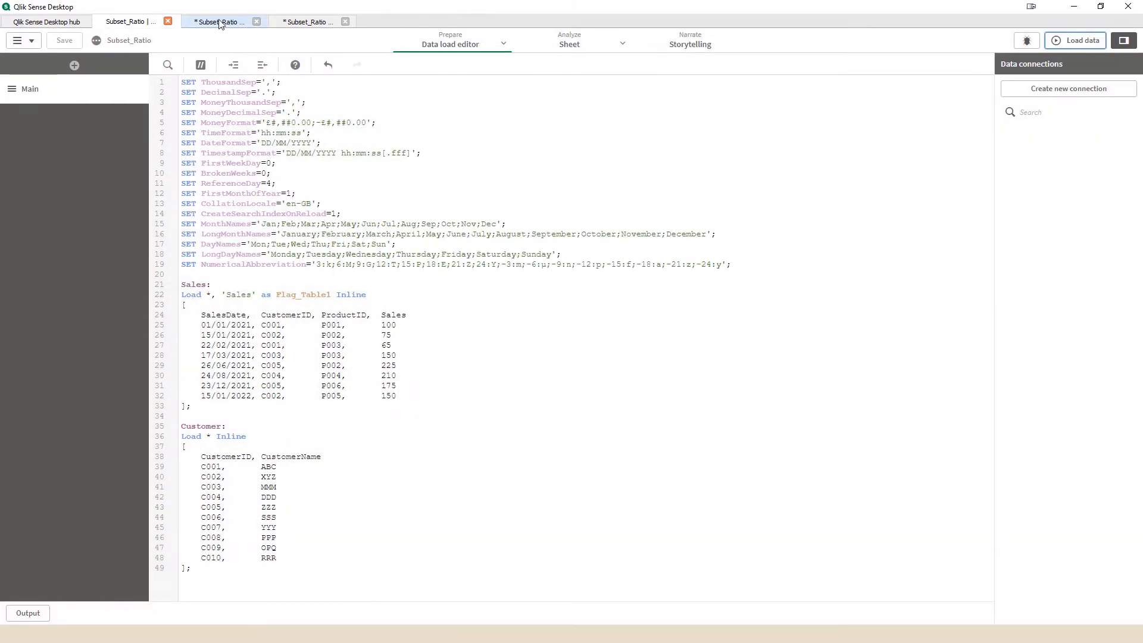
# Step: Move the Customer table closer to Sales in the data model viewer and inspect the CustomerID field in both tables
pyautogui.click(220, 23)
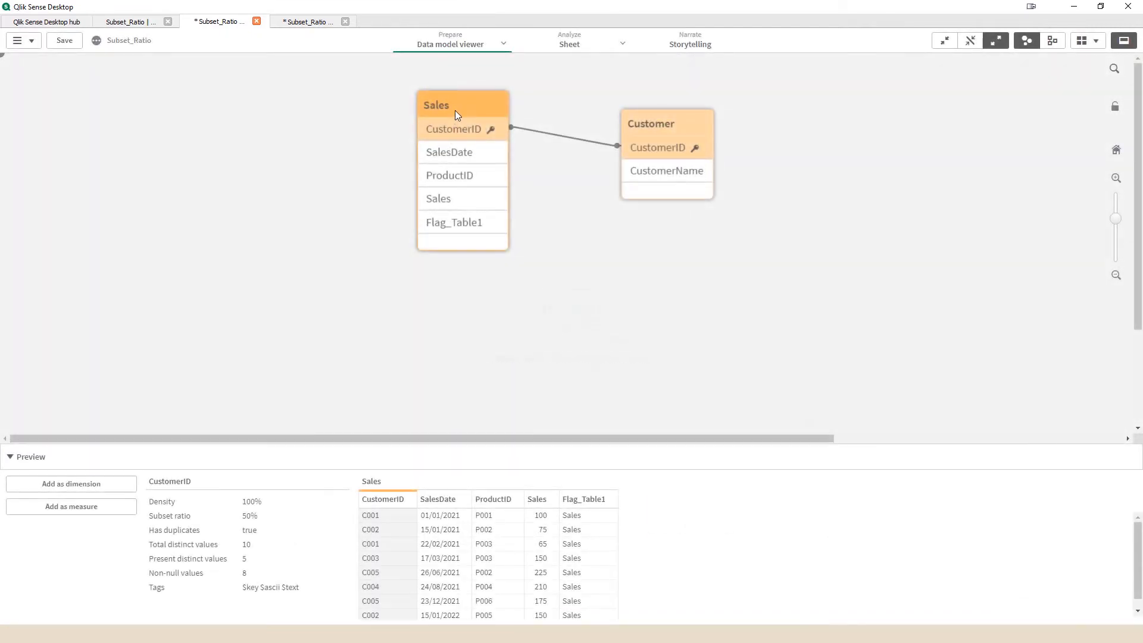
pyautogui.click(455, 110)
pyautogui.moveTo(643, 135); pyautogui.dragTo(629, 119)
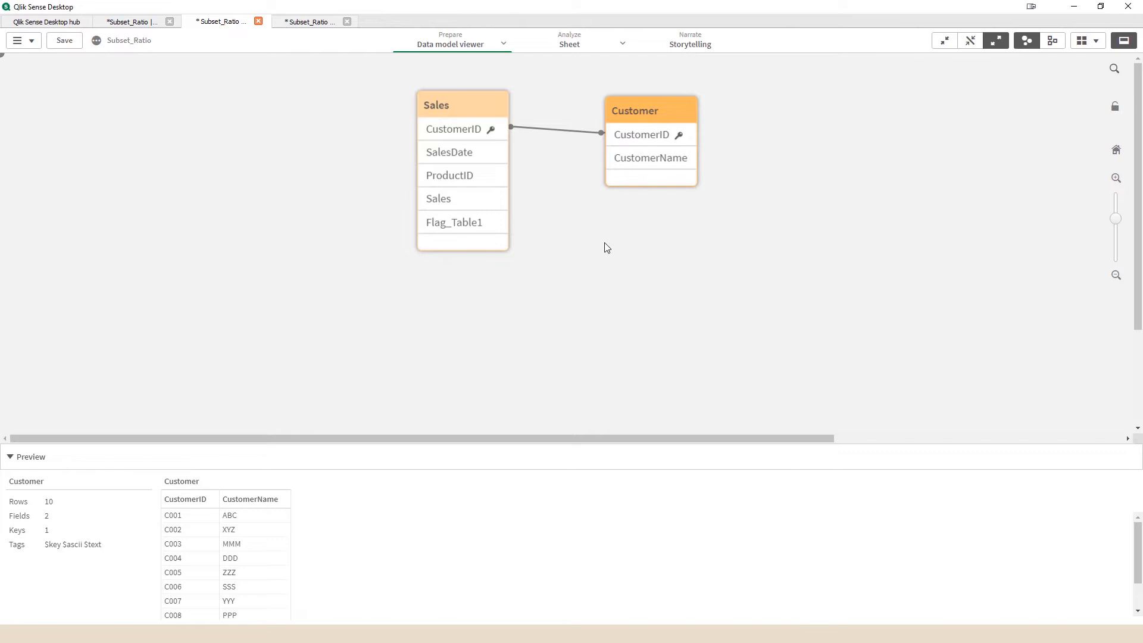
pyautogui.click(650, 145)
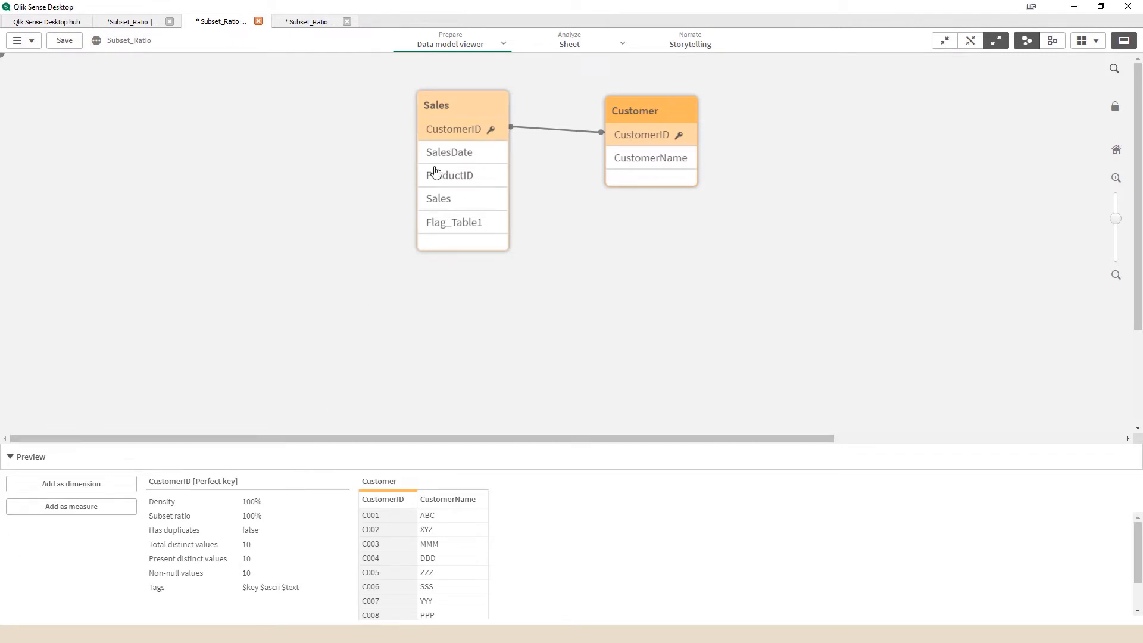
pyautogui.click(453, 134)
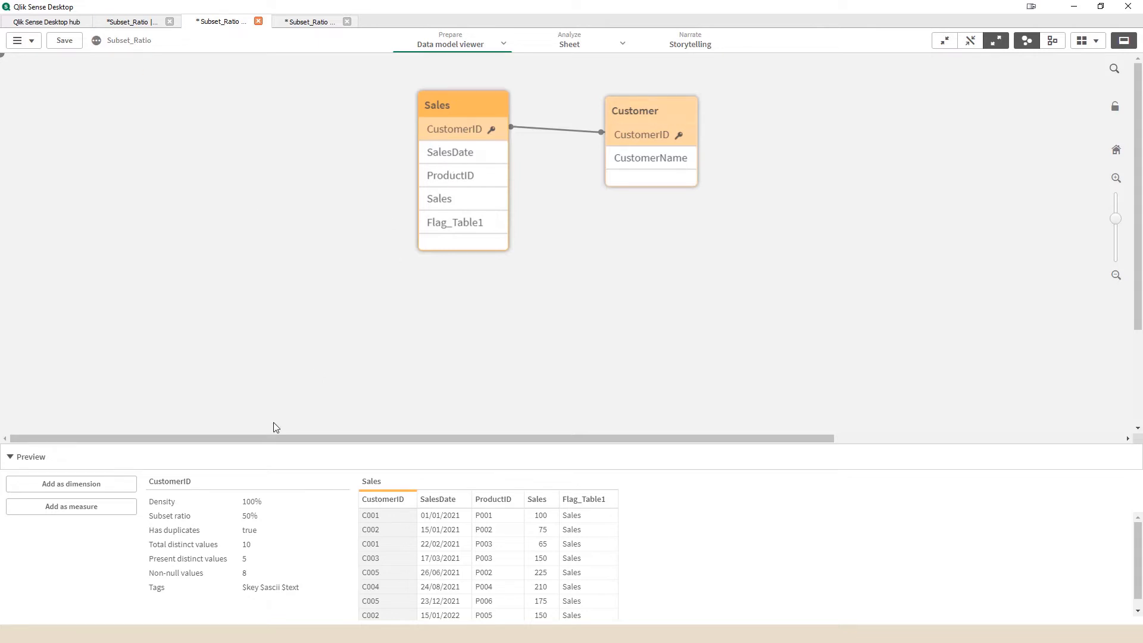
# Step: Compare the CustomerID values of Sales and Customer in the load script and recheck that field in both tables of the data model
pyautogui.click(146, 22)
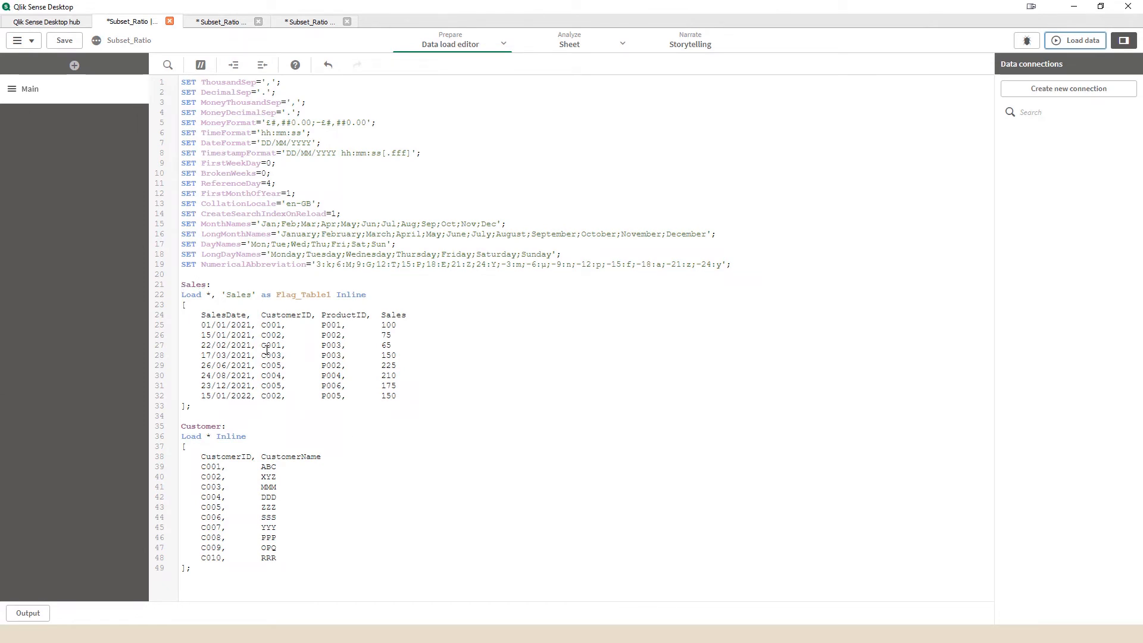
pyautogui.moveTo(261, 325); pyautogui.dragTo(259, 366)
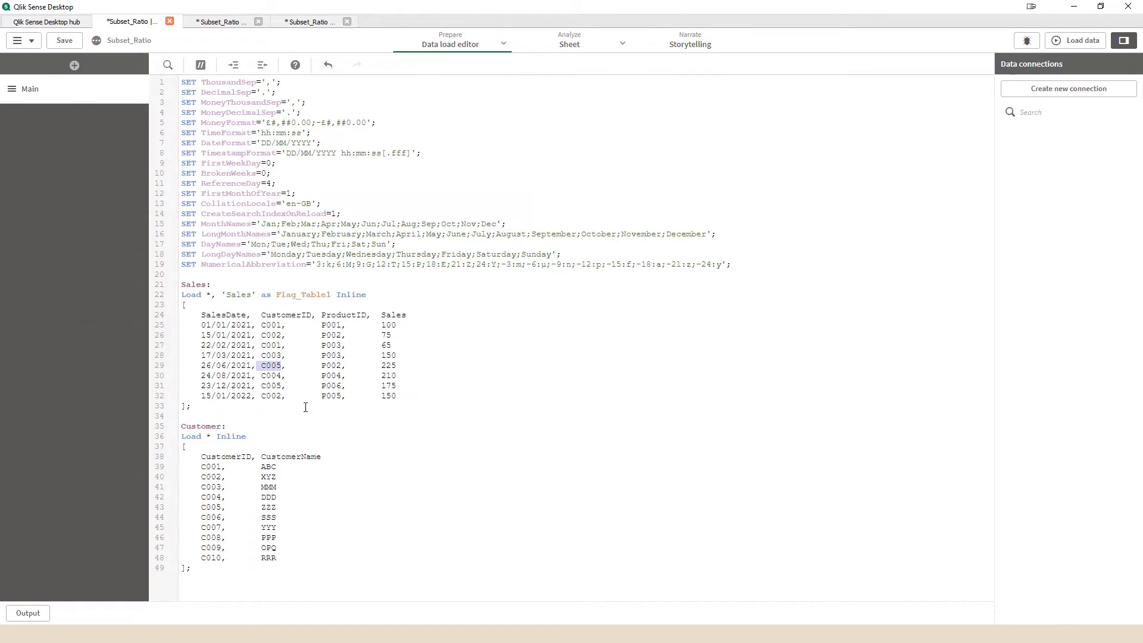
pyautogui.moveTo(196, 462); pyautogui.dragTo(277, 558)
pyautogui.click(280, 557)
pyautogui.click(230, 21)
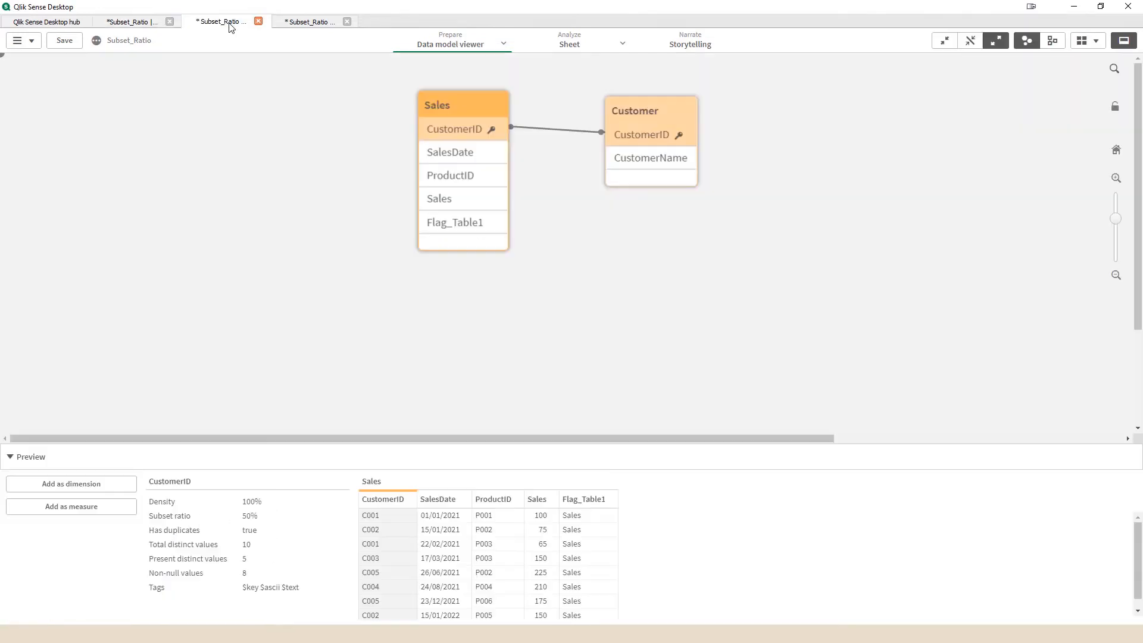
pyautogui.click(460, 142)
pyautogui.click(636, 136)
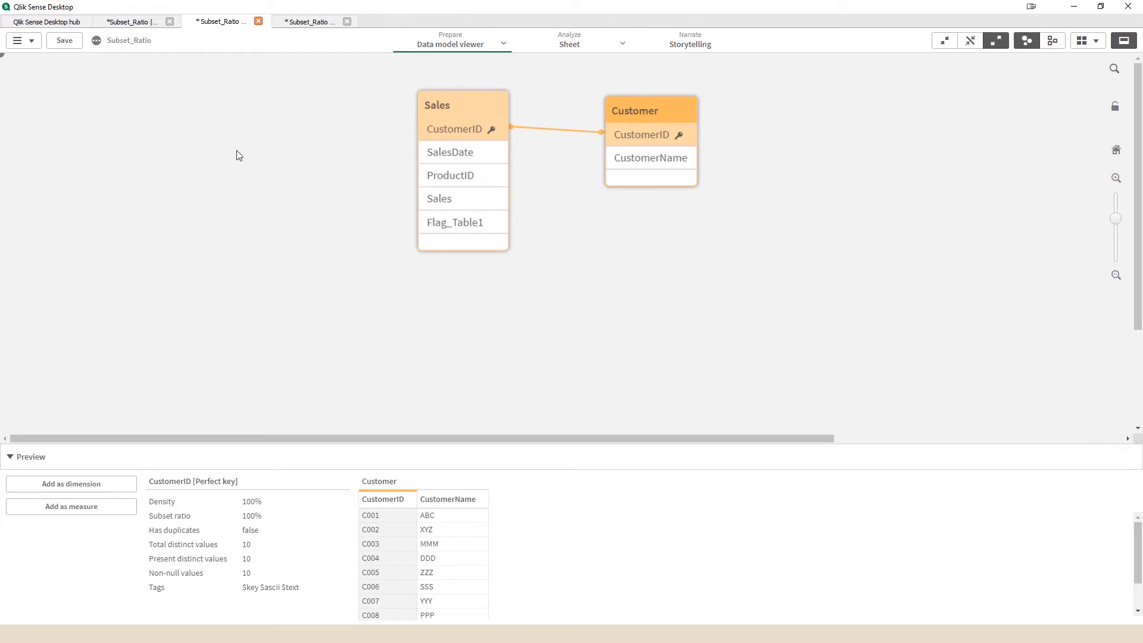
# Step: Add the row 20/01/2022, C009, P006, 200 at the end of the Sales inline table and load the data
pyautogui.click(131, 22)
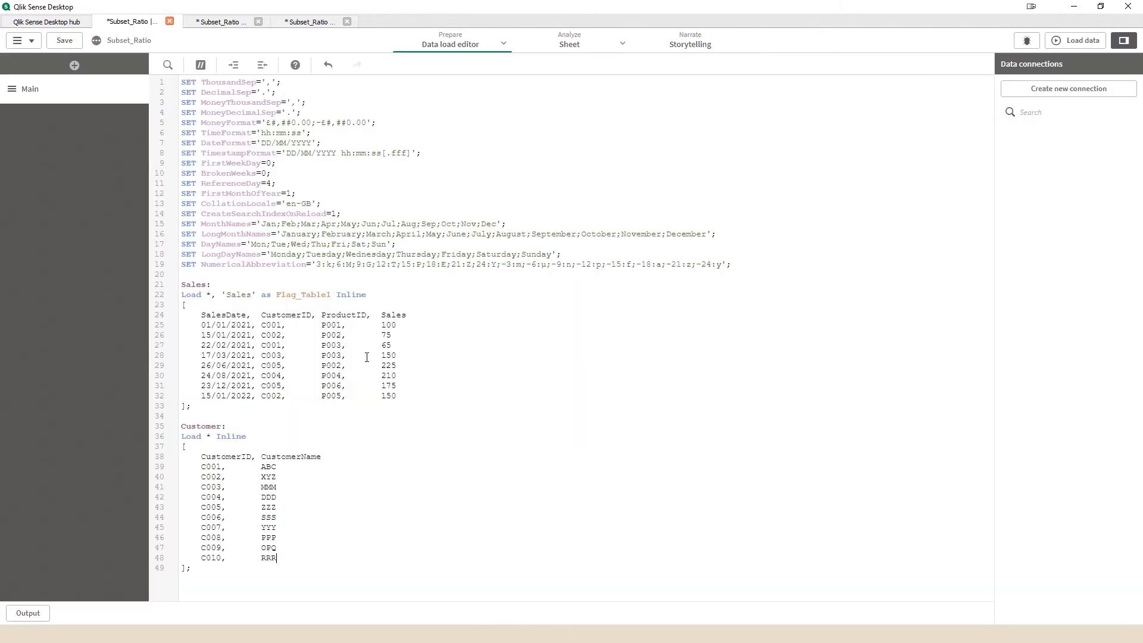
pyautogui.click(408, 388)
pyautogui.press('Return')
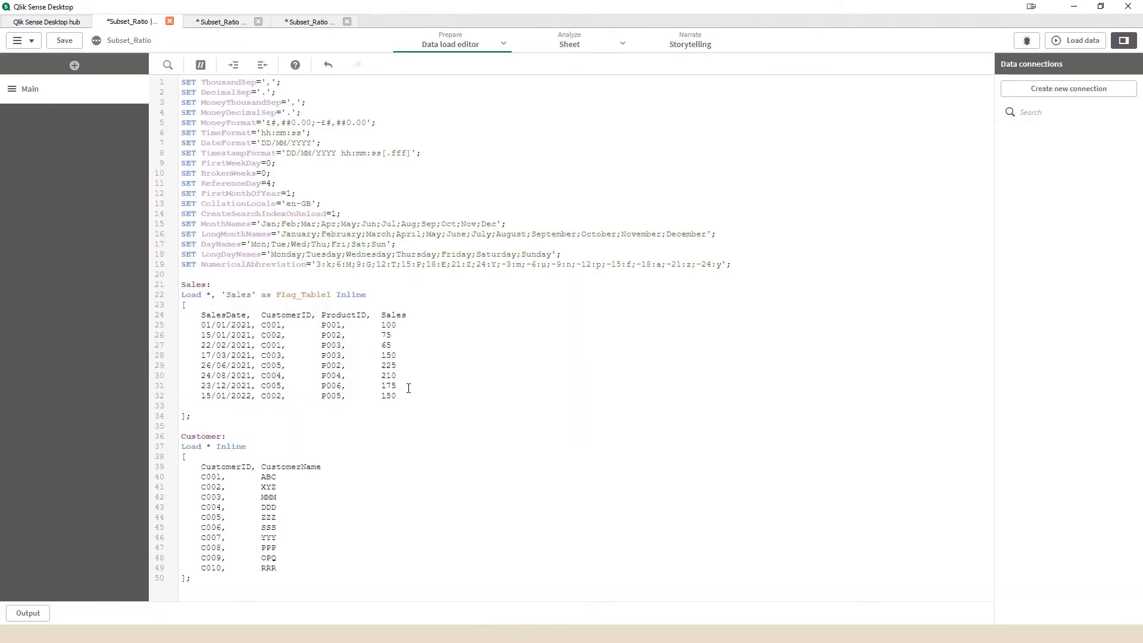
pyautogui.write('20/01/2022, C009,       P006,       200')
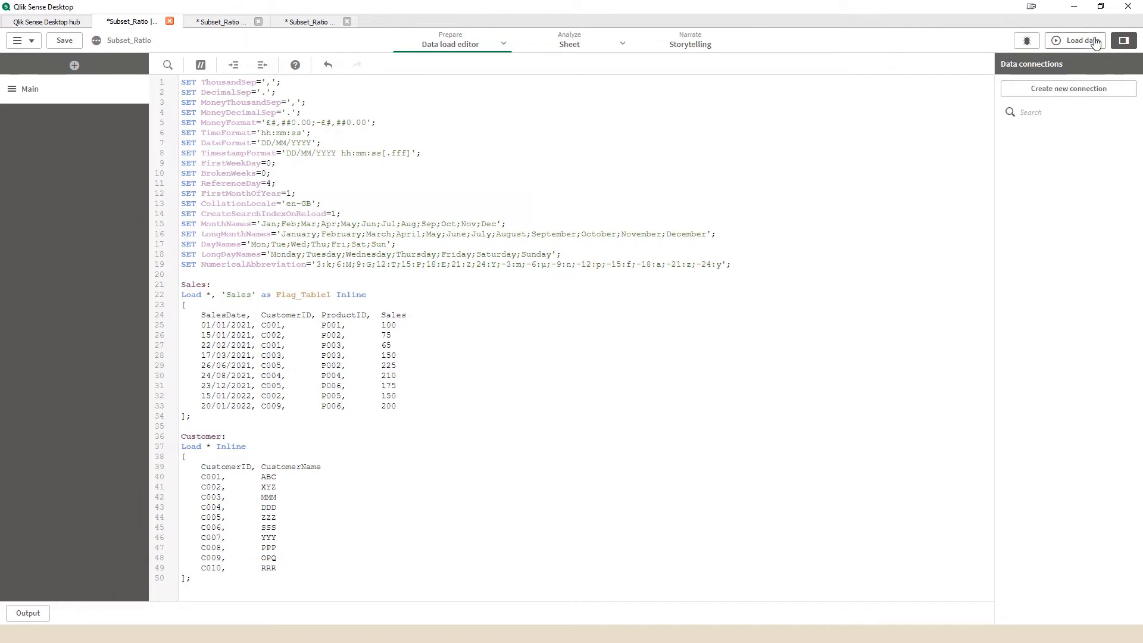
pyautogui.click(1077, 41)
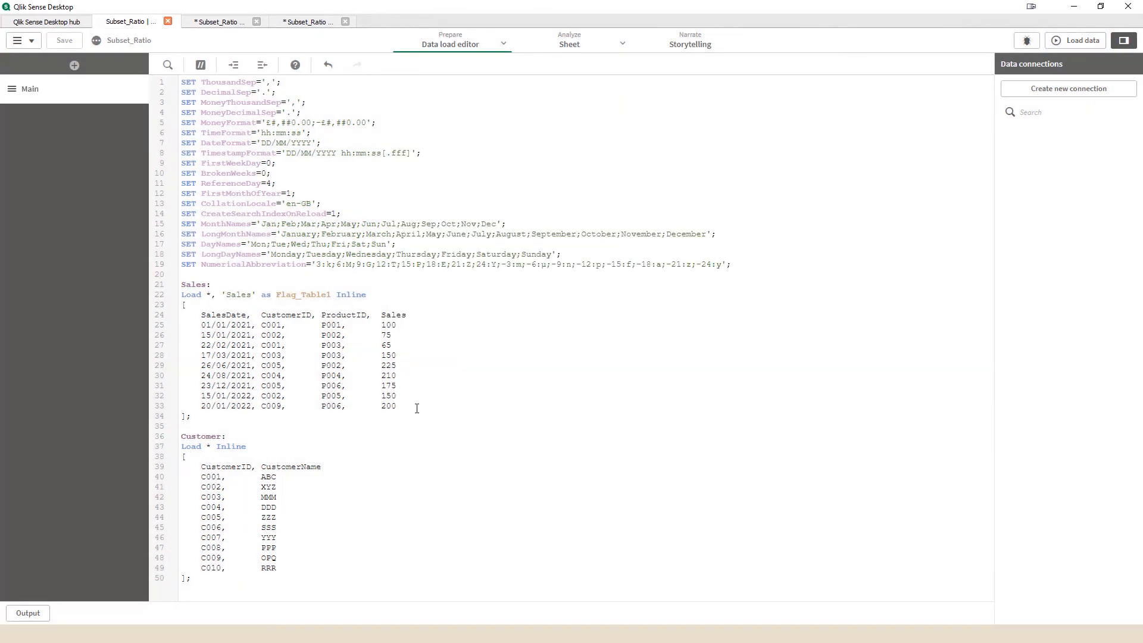
# Step: Review the Sales and Customer rows in the script and inspect the CustomerID and ProductID fields of Sales in the data model viewer
pyautogui.moveTo(417, 408); pyautogui.dragTo(173, 330)
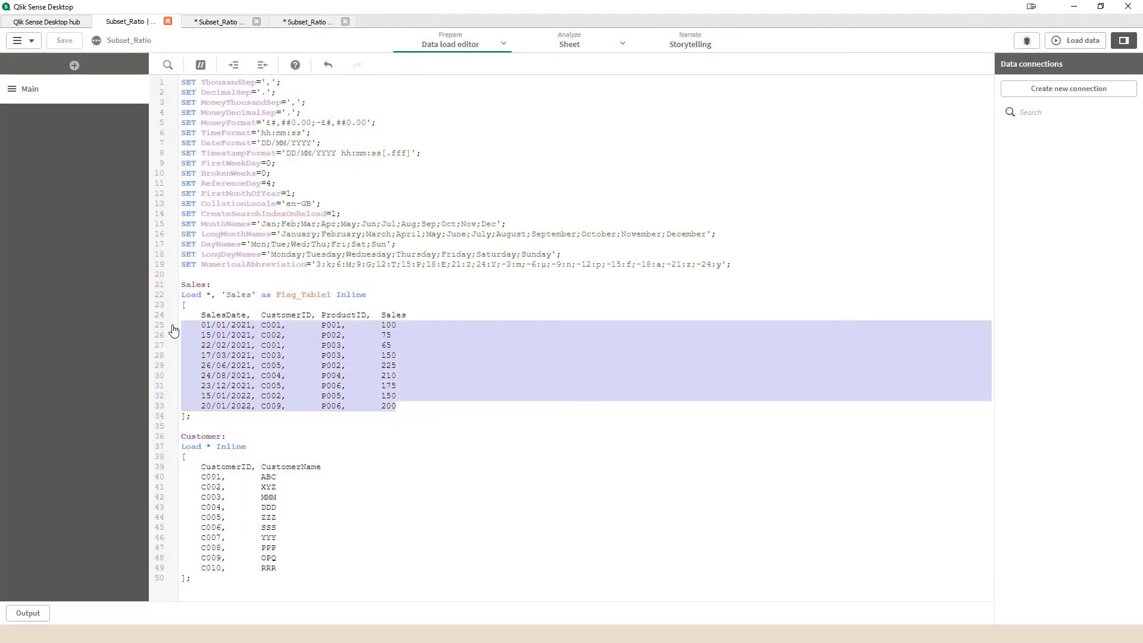
pyautogui.click(238, 344)
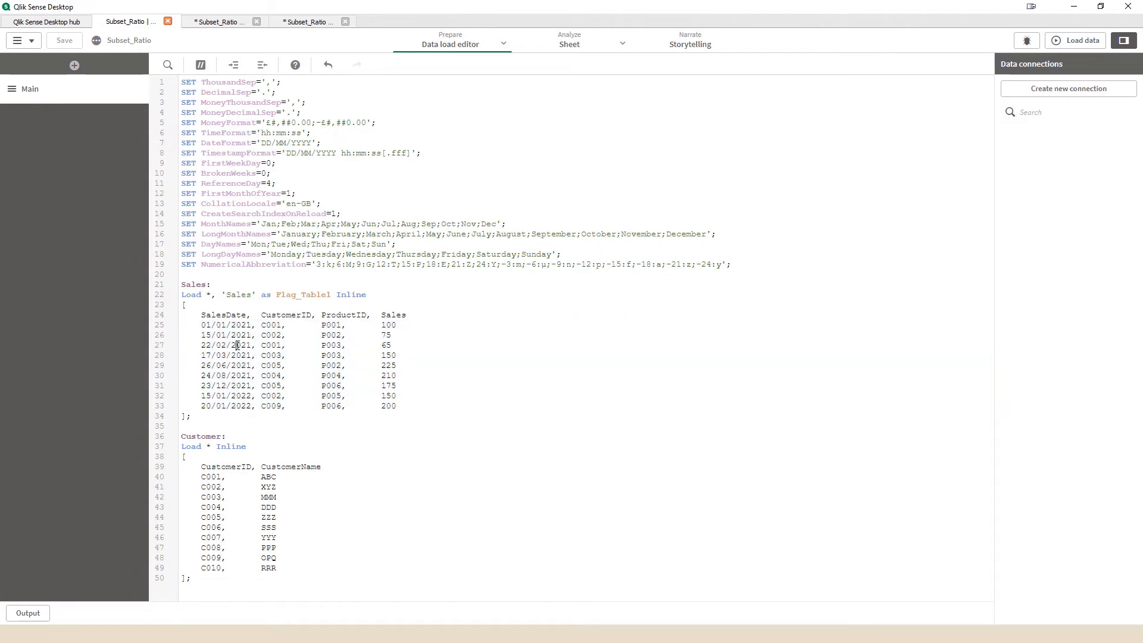
pyautogui.moveTo(300, 575); pyautogui.dragTo(153, 488)
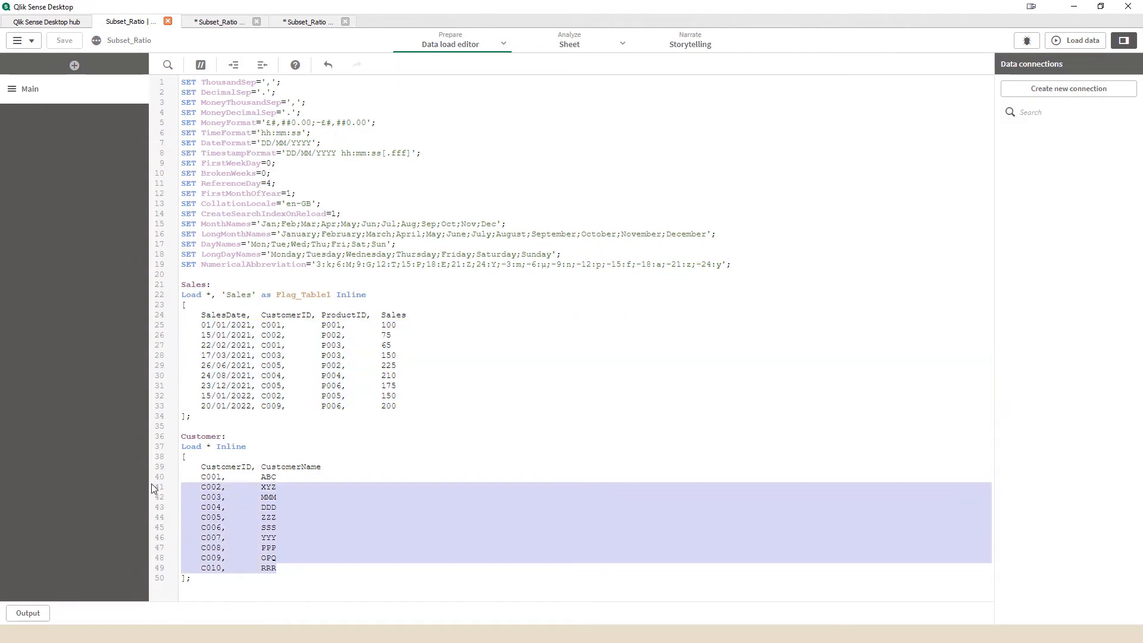
pyautogui.click(225, 24)
pyautogui.click(436, 130)
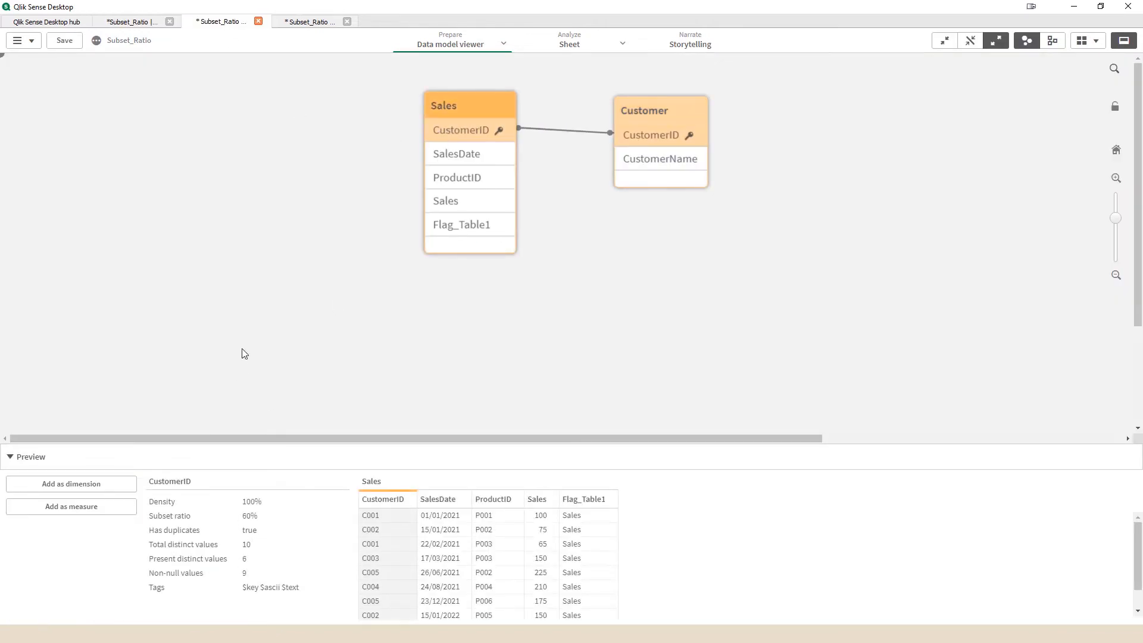
pyautogui.click(440, 178)
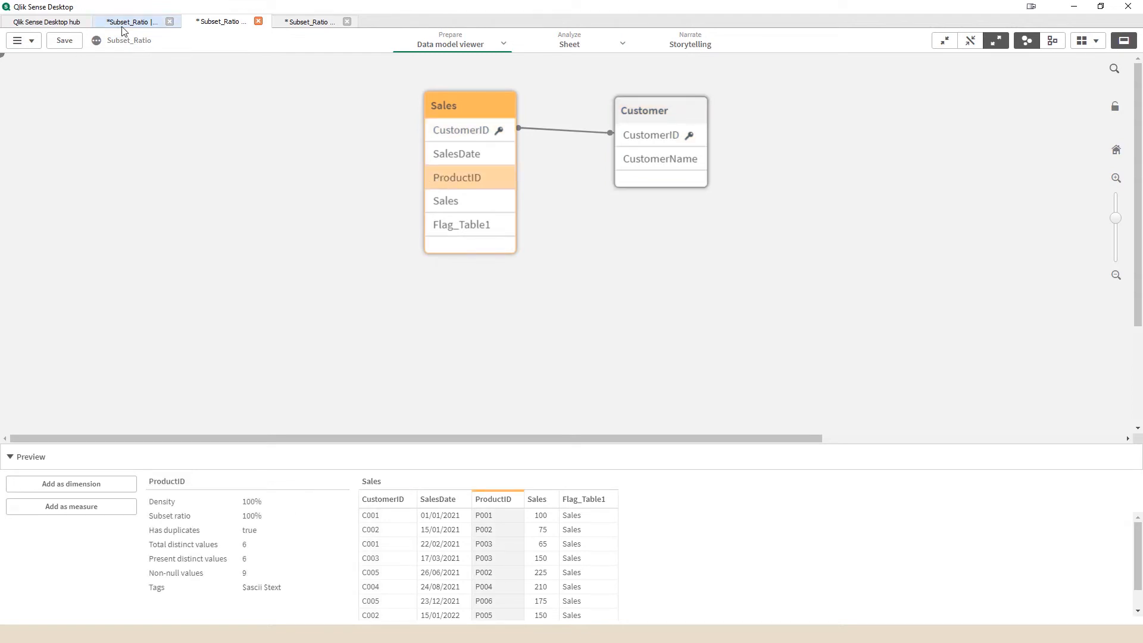
# Step: Paste the Product inline table with ProductID and ProductName for P001 to P009 below the Customer table in the load script
pyautogui.click(156, 22)
pyautogui.hotkey('alt', 'Tab')
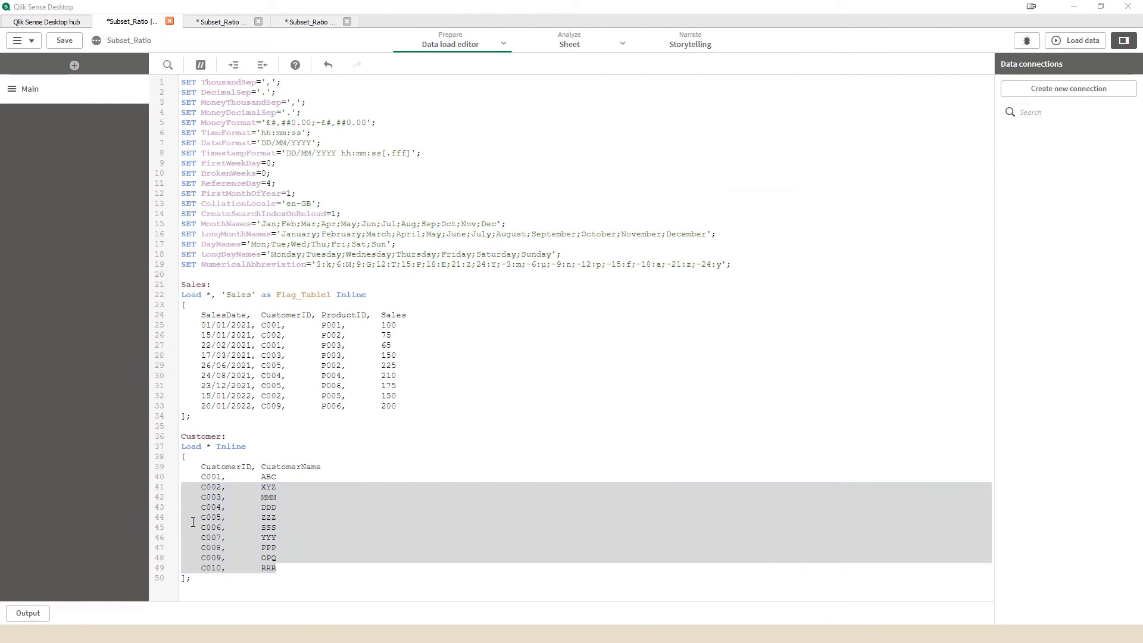
pyautogui.click(210, 594)
pyautogui.write('Product: Load * Inline [     ProductID,  ProductName     P001,       TV     P002,       Laptop     P003,       Tablet     P004,       Camera     P005,       Camcorder     P006,       Refrigerator     P007,       Mobiles     P008,       Washing Machine     P009,       Printer ];')
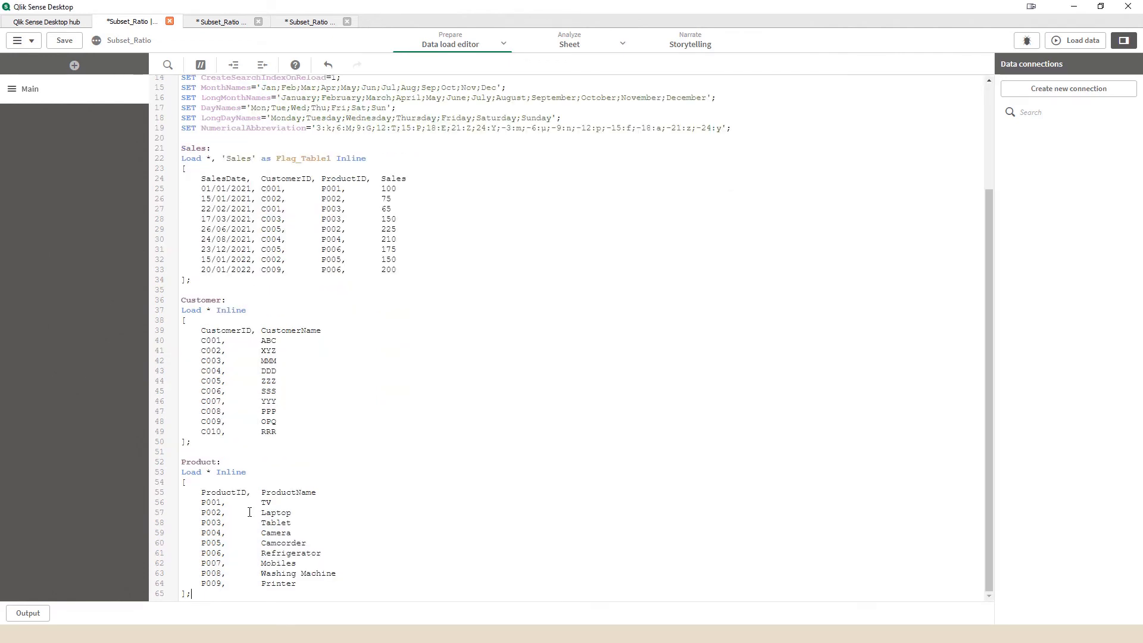
pyautogui.moveTo(310, 586); pyautogui.dragTo(176, 506)
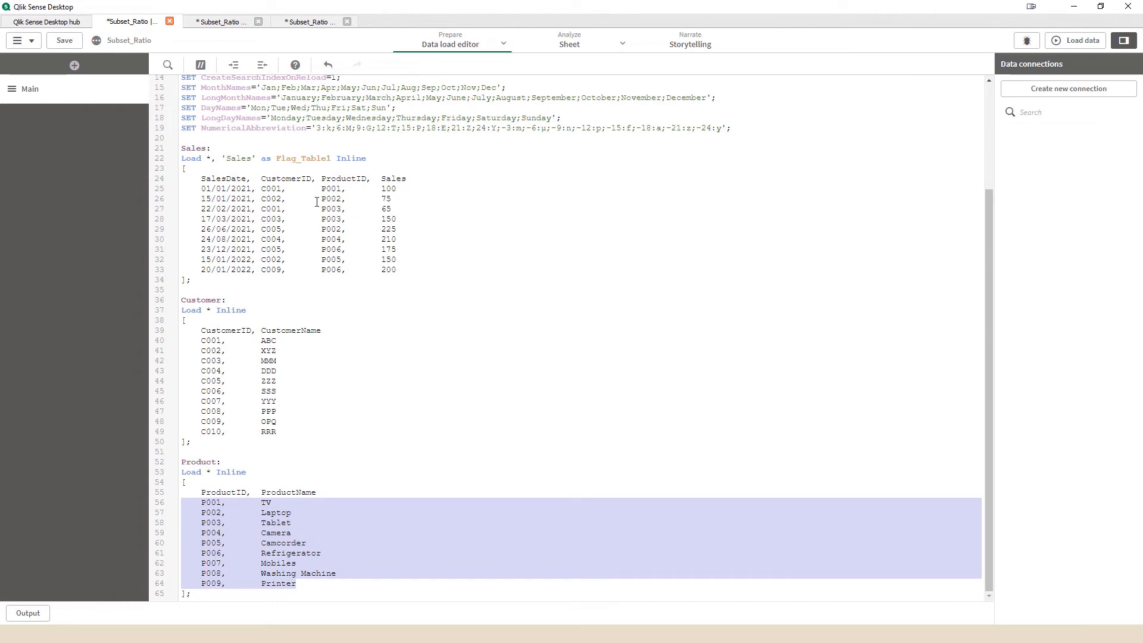
# Step: Compare the ProductID values in the Sales and Product tables of the script and load the data
pyautogui.doubleClick(331, 189)
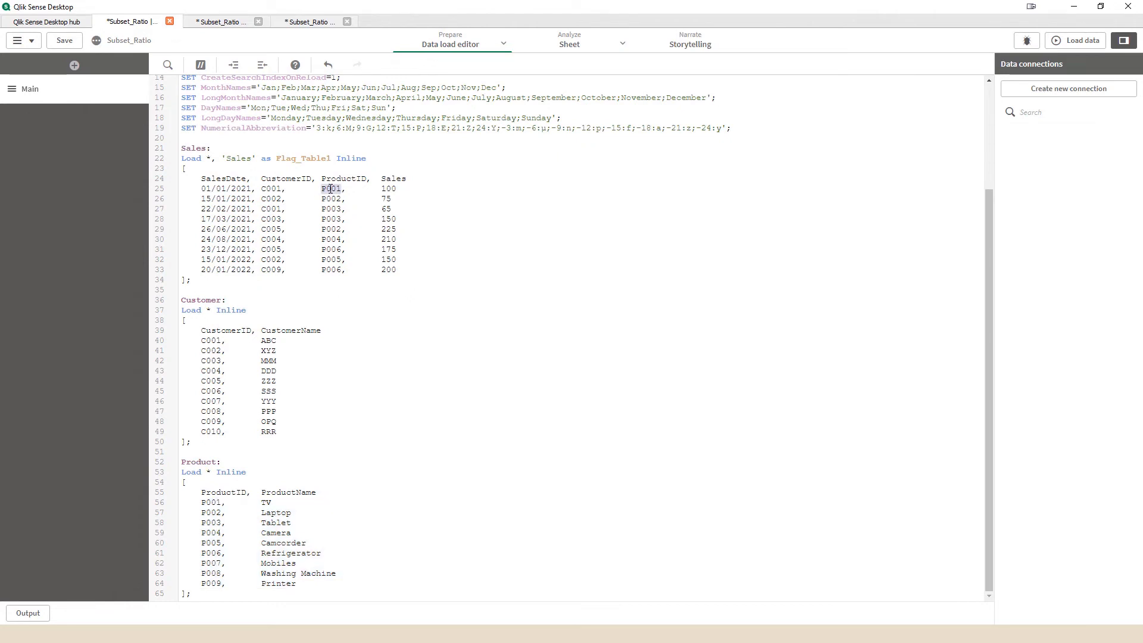
pyautogui.doubleClick(333, 201)
pyautogui.doubleClick(334, 209)
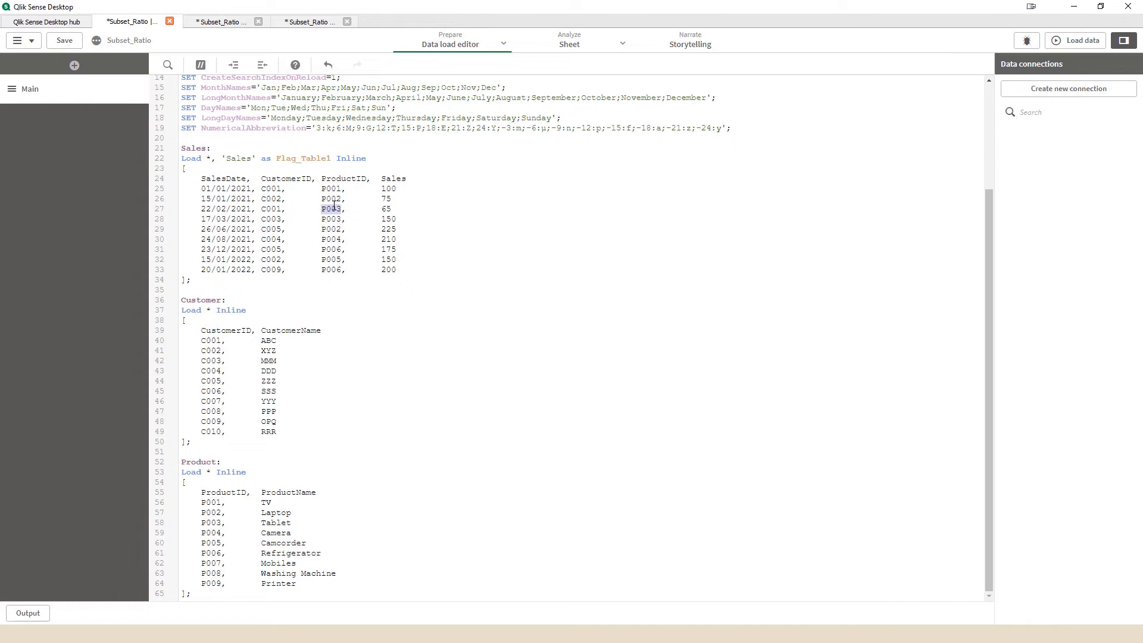
pyautogui.doubleClick(333, 239)
pyautogui.doubleClick(331, 250)
pyautogui.click(336, 268)
pyautogui.doubleClick(337, 271)
pyautogui.moveTo(221, 584); pyautogui.dragTo(166, 507)
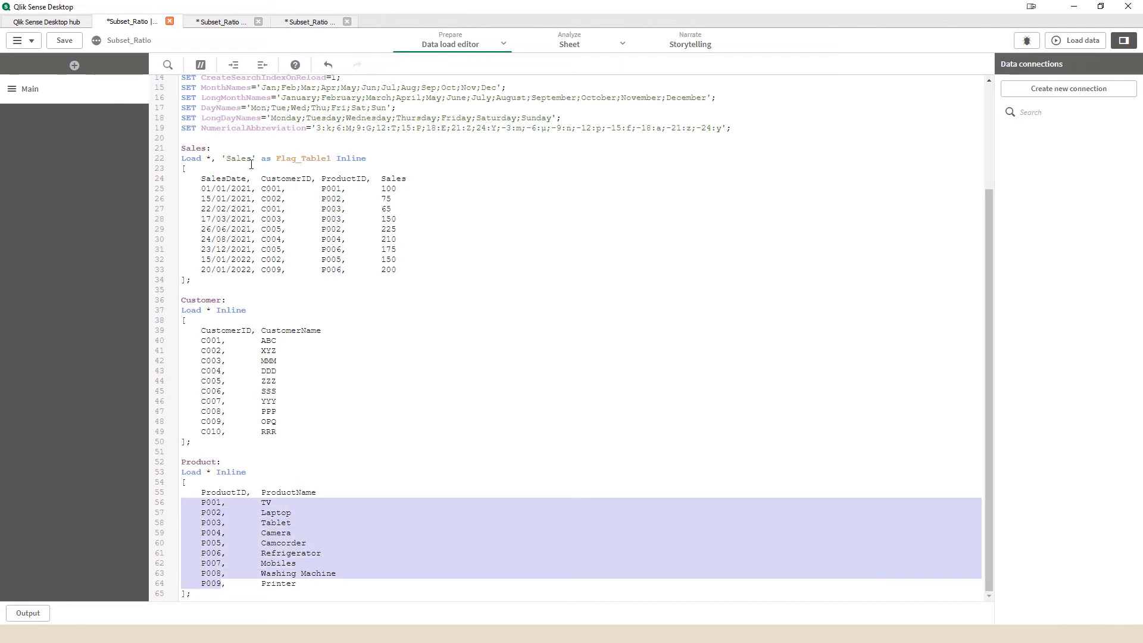
pyautogui.click(1082, 41)
# Step: Move the Product table clear of Sales in the data model viewer and inspect the ProductID field of Sales
pyautogui.click(214, 22)
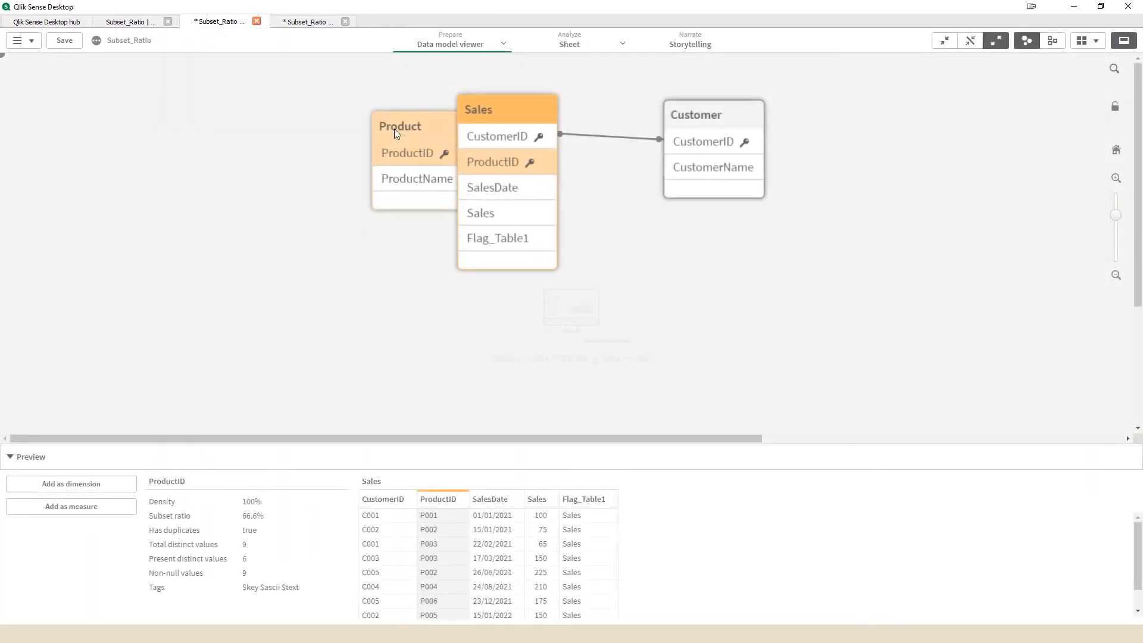
pyautogui.moveTo(395, 129); pyautogui.dragTo(321, 114)
pyautogui.click(497, 166)
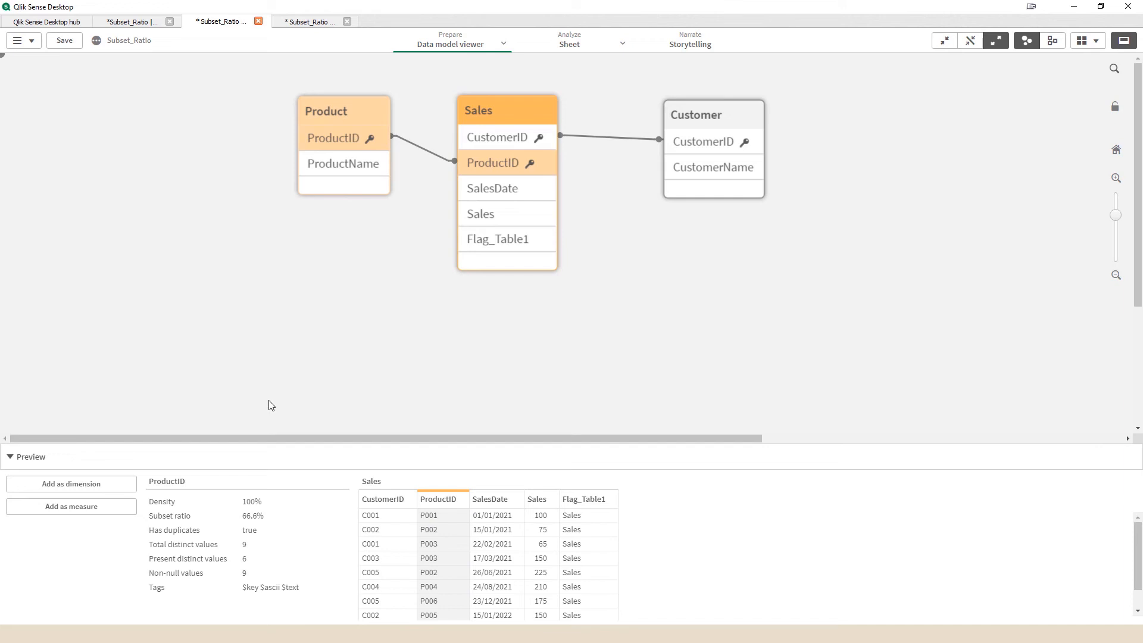
# Step: Inspect the ProductID field of Product and paste the ProductGroup inline table with ProductID and ProductGroup below the Product table in the load script
pyautogui.click(331, 145)
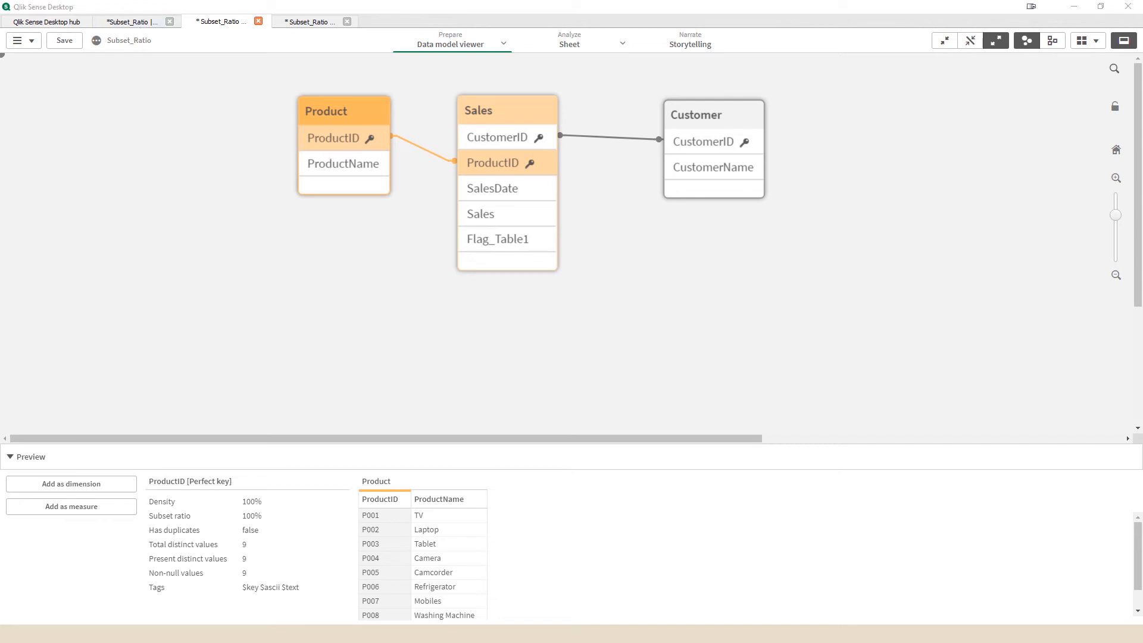
pyautogui.click(131, 21)
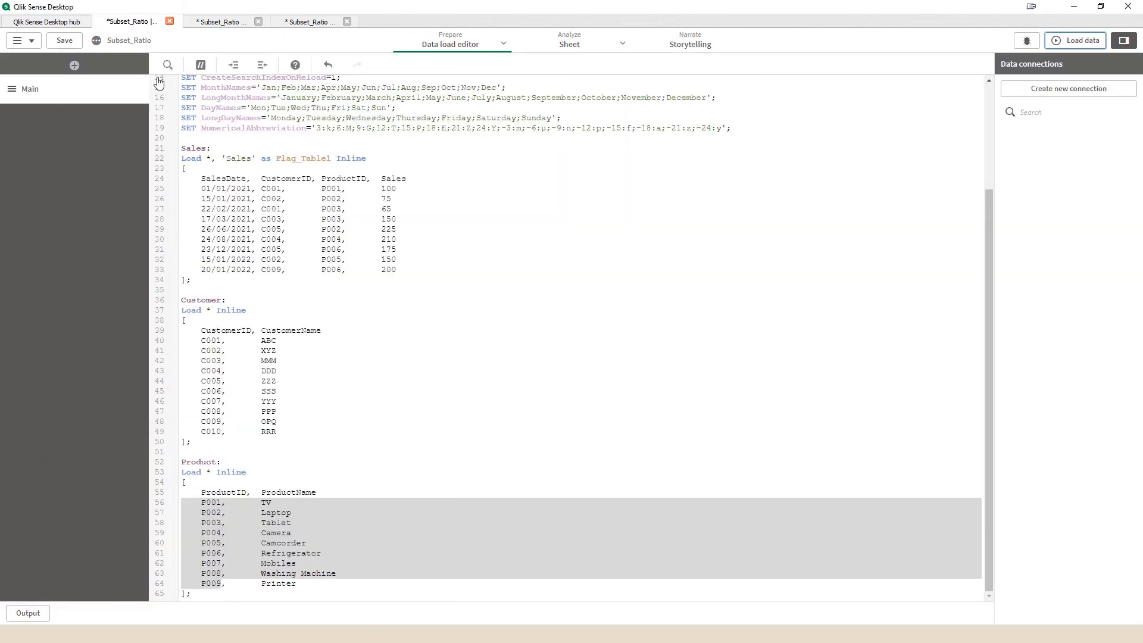
pyautogui.click(236, 597)
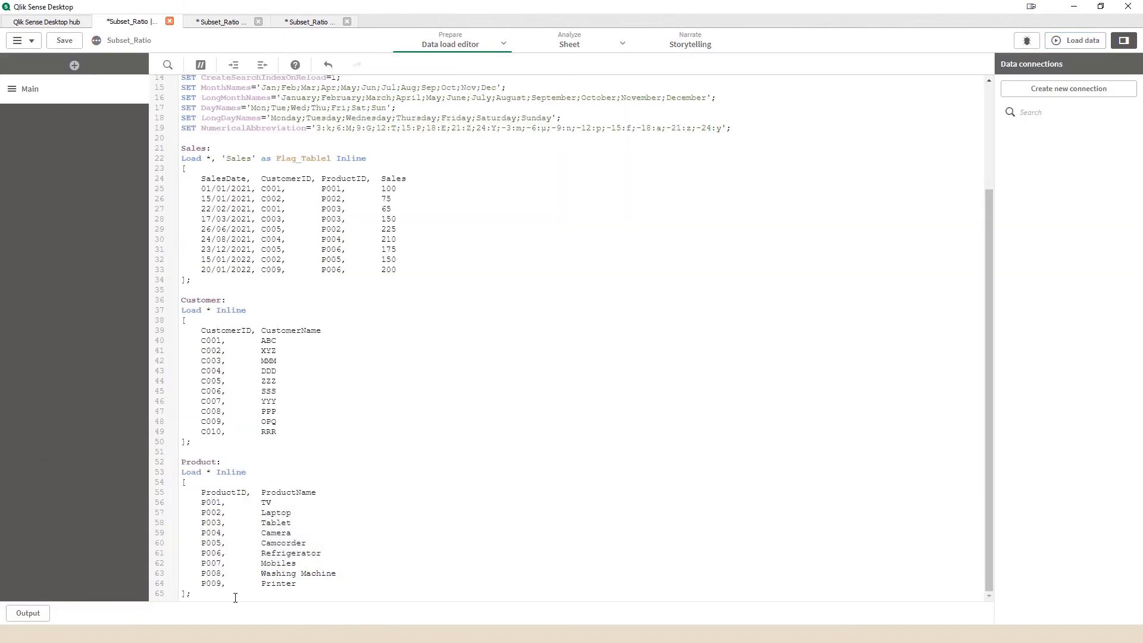
pyautogui.write('ProductGroup: Load * Inline [     ProductID,  ProductGroup     P001,       Electronics     P002,       Computer     P003,       Computer     P004,       Photography     P010,       Kitchen Applies ];')
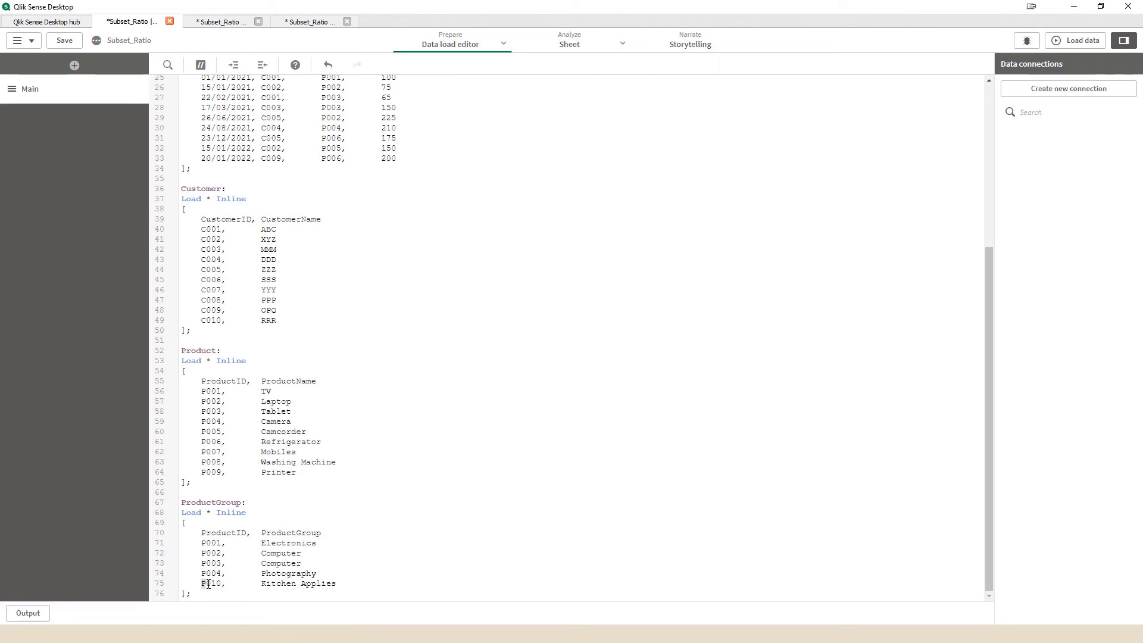
# Step: Check ProductID P010 of ProductGroup against the Product and Sales rows in the script and load the data
pyautogui.moveTo(202, 584); pyautogui.dragTo(226, 584)
pyautogui.moveTo(303, 474); pyautogui.dragTo(193, 393)
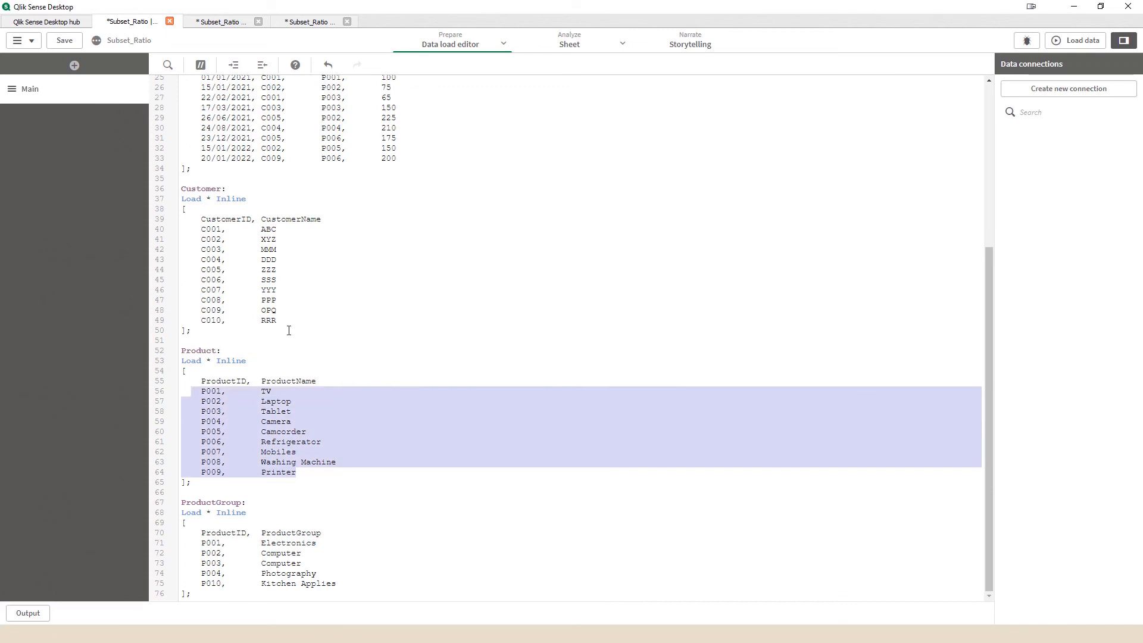
pyautogui.scroll(5, 289, 328)
pyautogui.moveTo(417, 279); pyautogui.dragTo(382, 267)
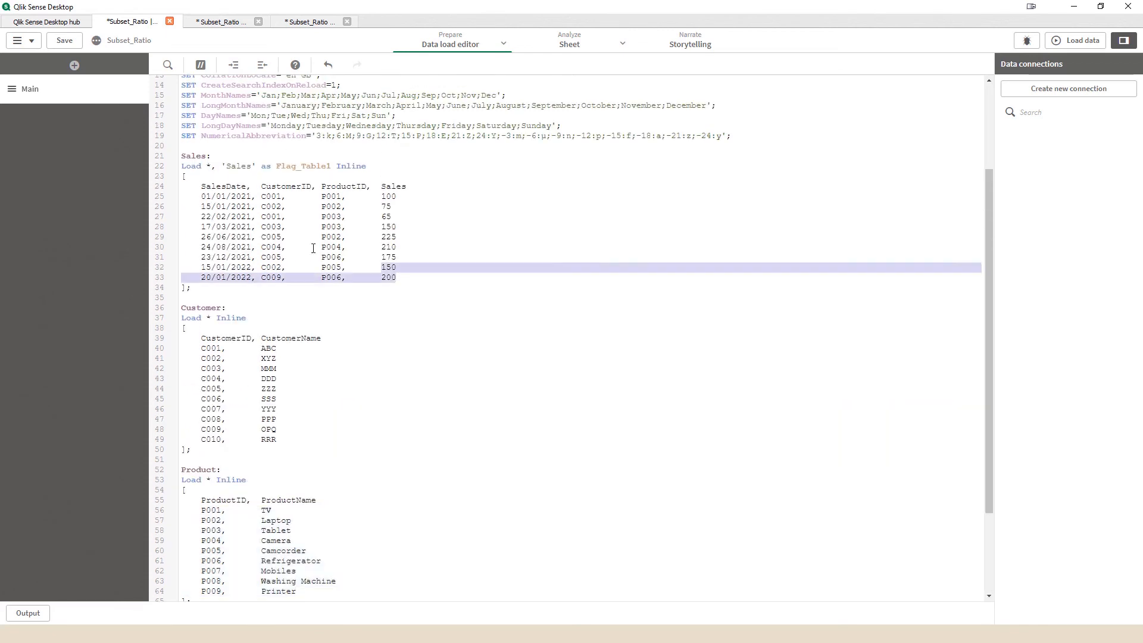
pyautogui.moveTo(313, 249); pyautogui.dragTo(186, 195)
pyautogui.click(226, 207)
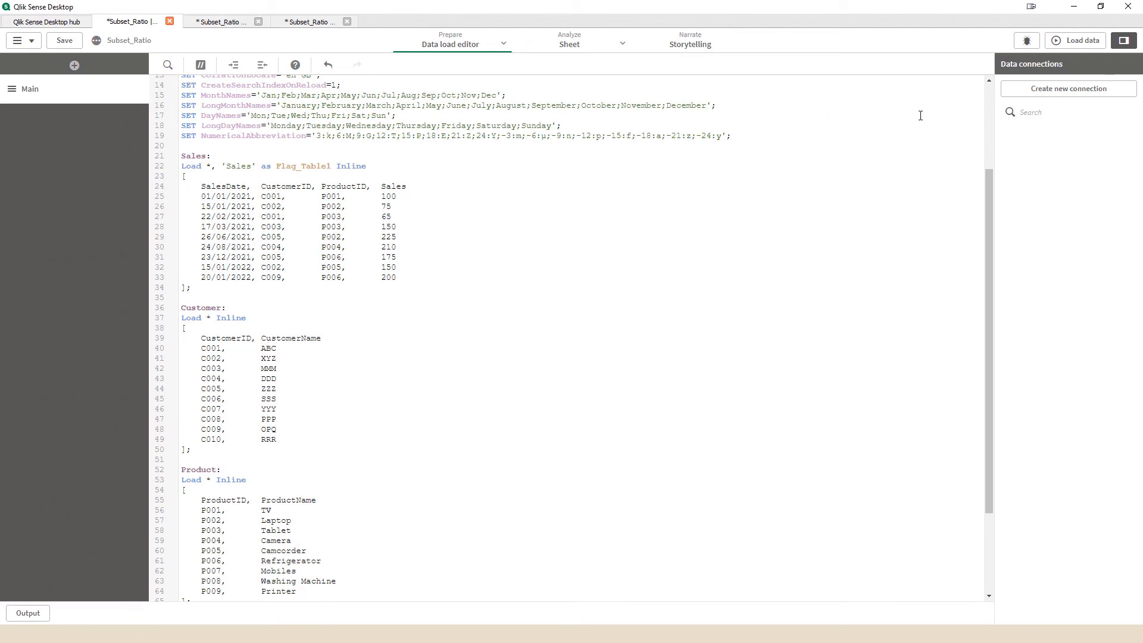
pyautogui.click(1075, 40)
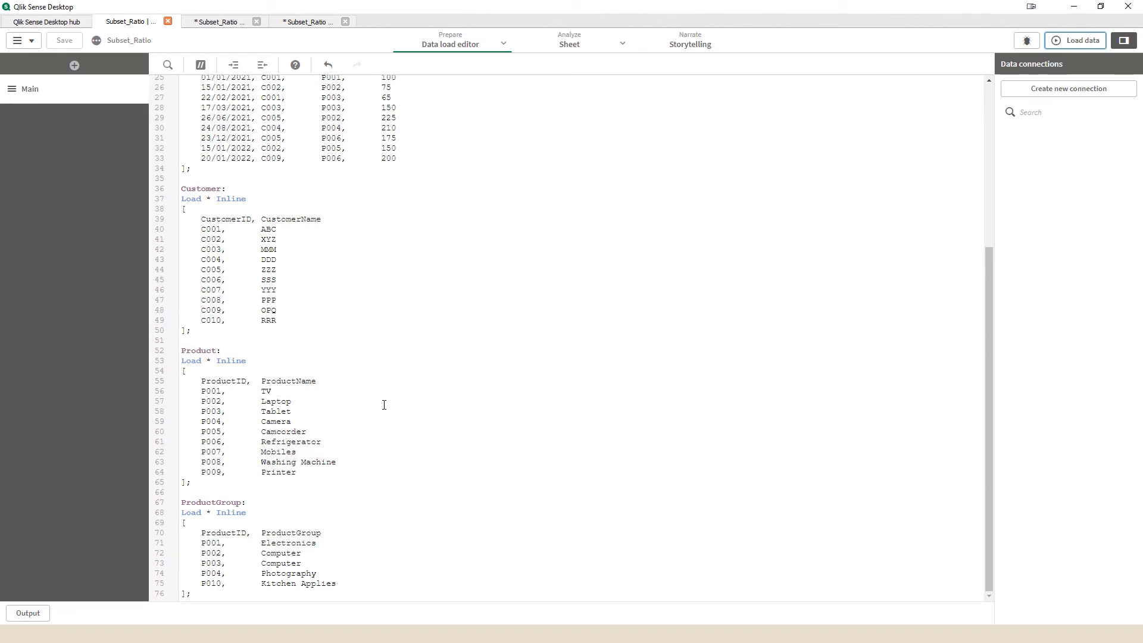
# Step: Compare the ProductID values of the Sales, Product and ProductGroup tables in the load script
pyautogui.scroll(2, 384, 405)
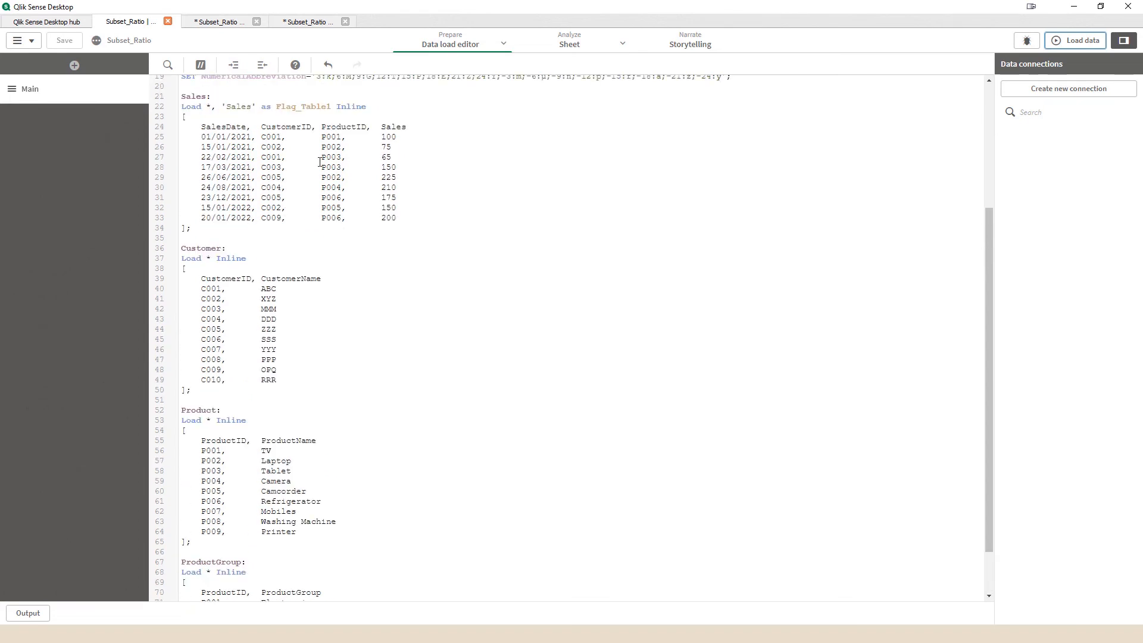
pyautogui.moveTo(323, 140); pyautogui.dragTo(354, 216)
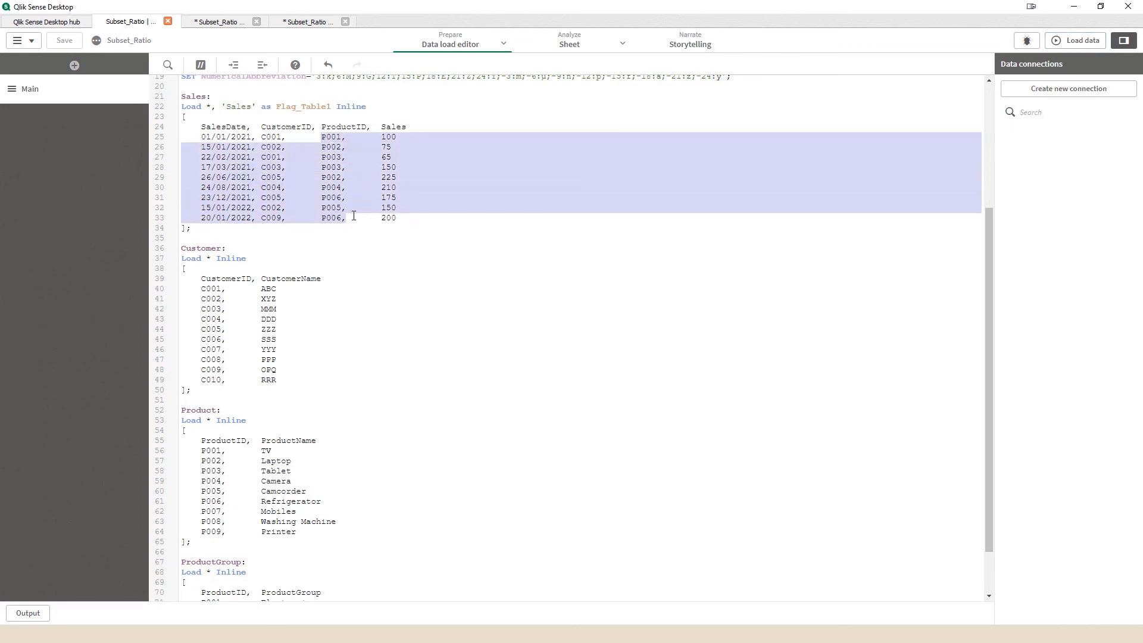
pyautogui.click(377, 262)
pyautogui.scroll(-2, 377, 355)
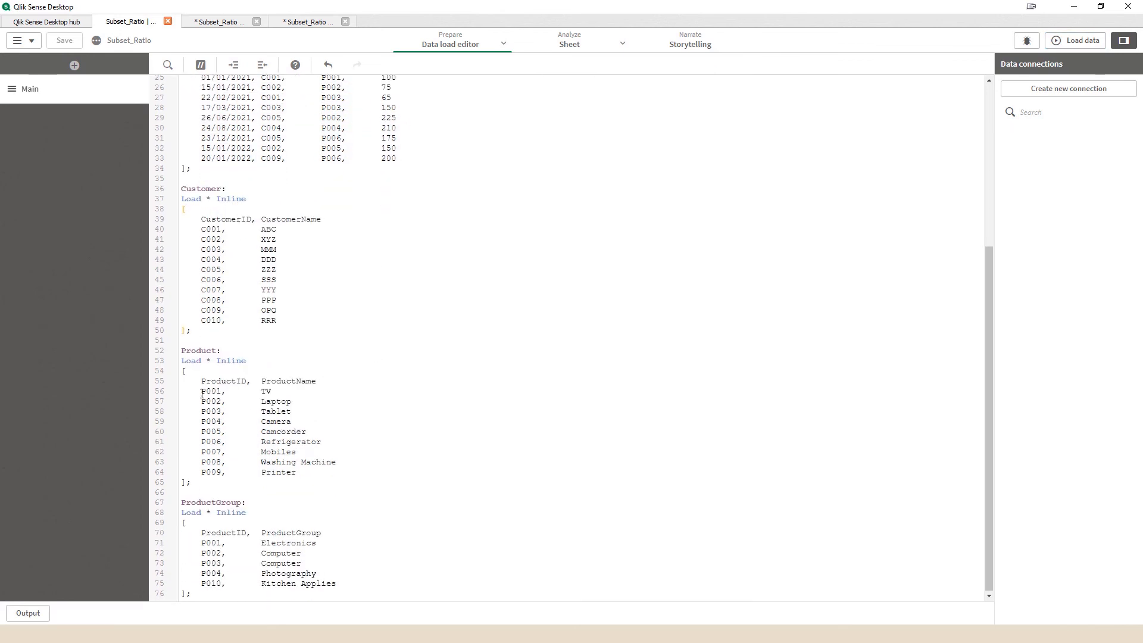
pyautogui.moveTo(203, 393); pyautogui.dragTo(296, 476)
pyautogui.click(319, 491)
pyautogui.moveTo(201, 584); pyautogui.dragTo(222, 587)
pyautogui.doubleClick(192, 503)
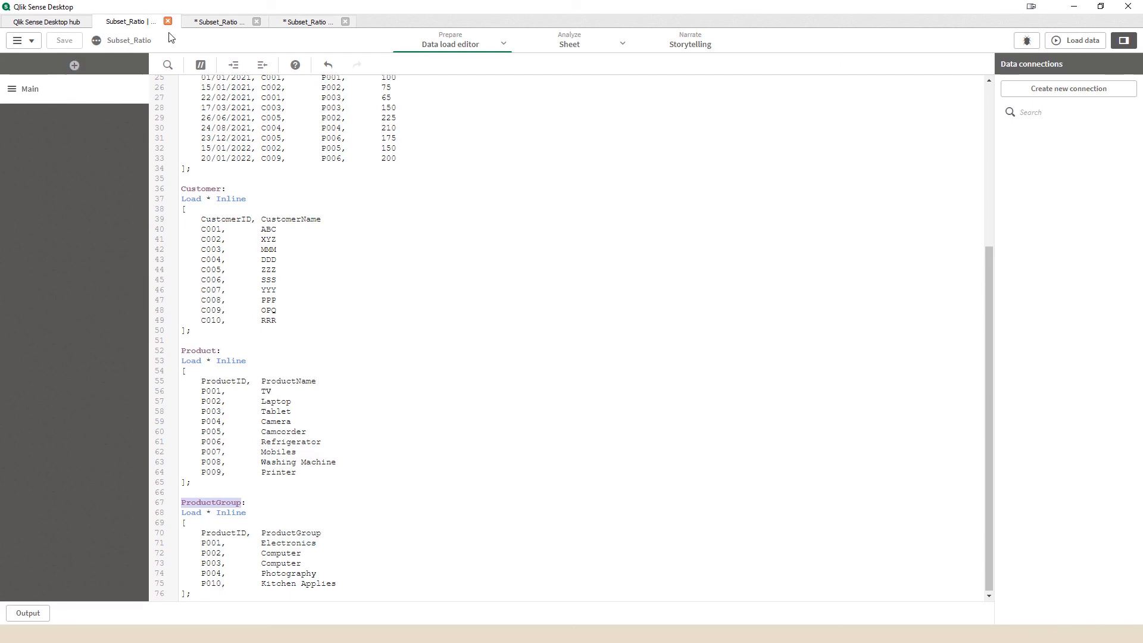
# Step: Place the ProductGroup table below Product in the data model viewer and inspect the ProductID field of Product and of ProductGroup
pyautogui.click(205, 23)
pyautogui.moveTo(365, 263); pyautogui.dragTo(290, 280)
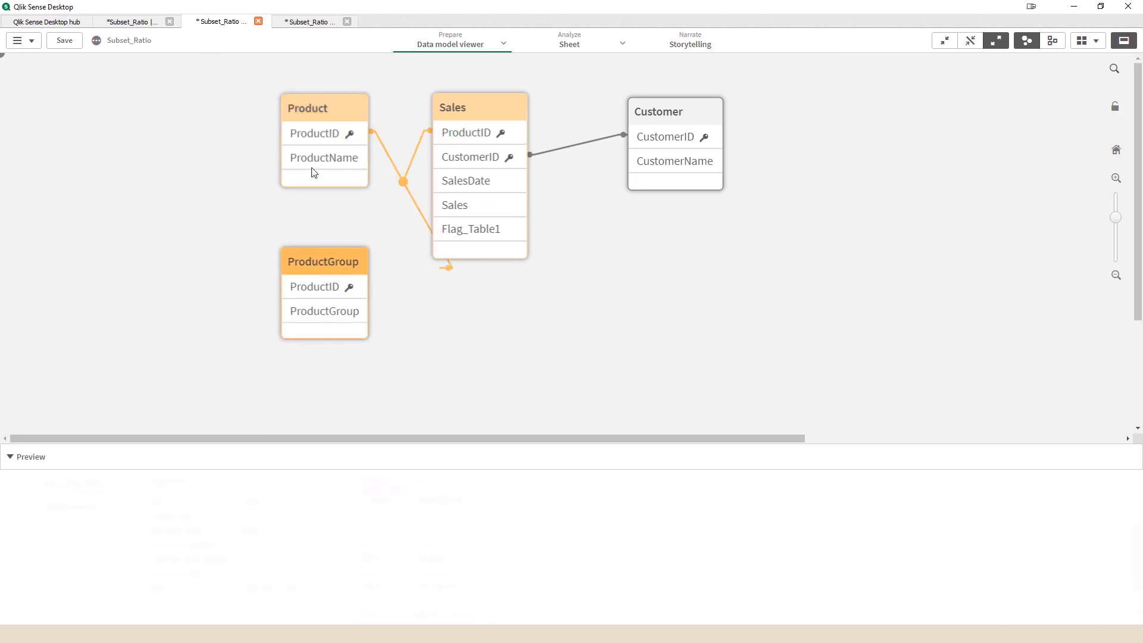
pyautogui.click(314, 139)
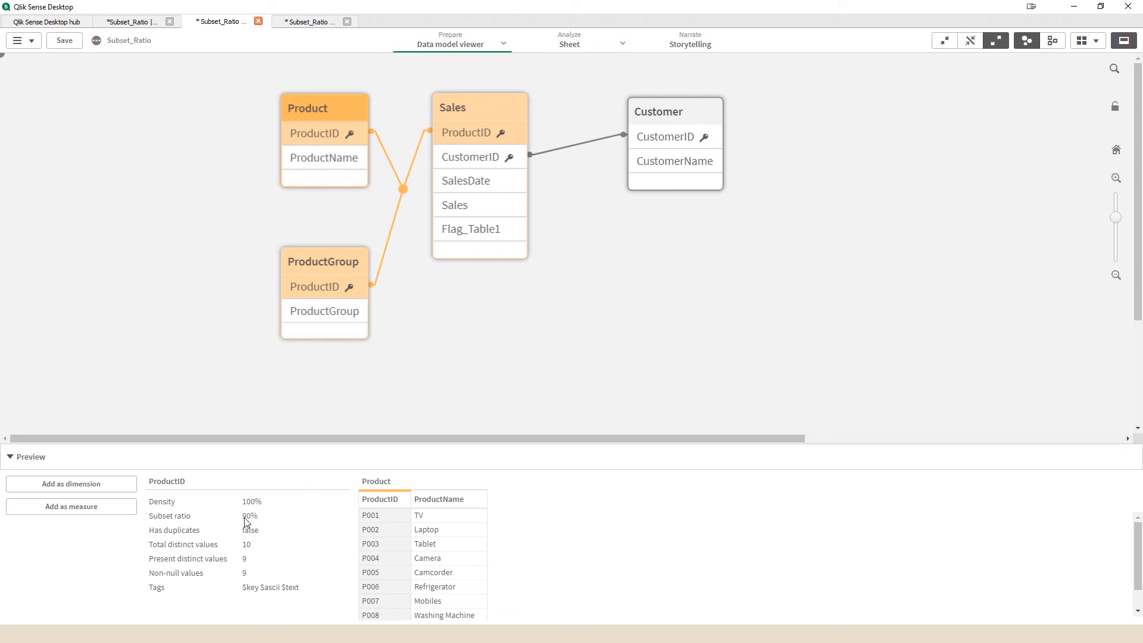
pyautogui.click(318, 287)
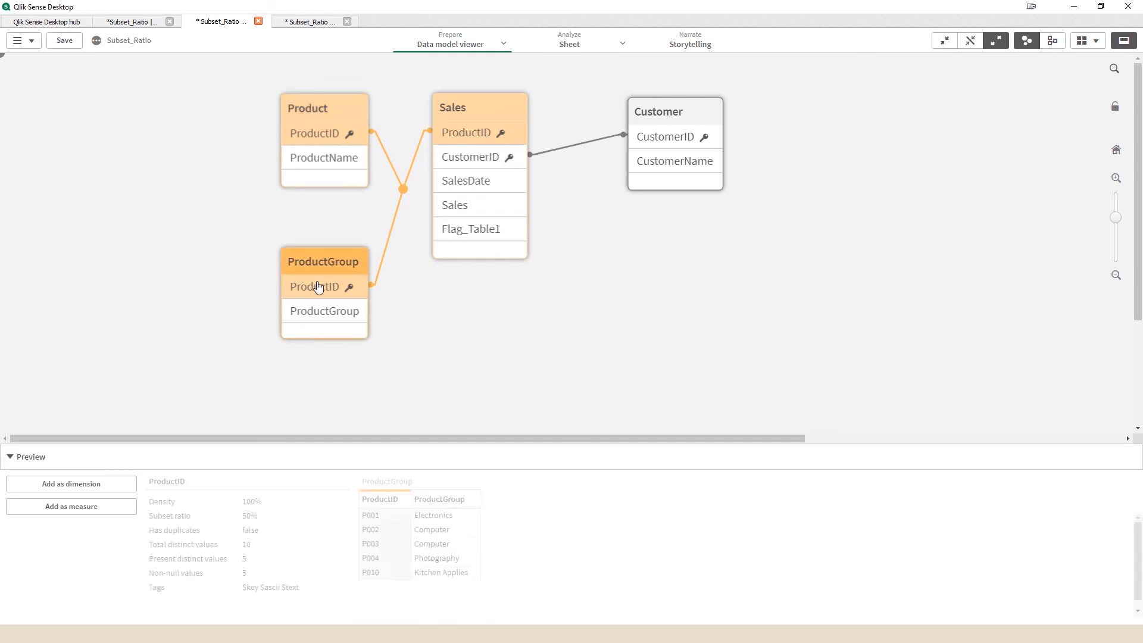
# Step: Recheck the ProductGroup rows in the load script and inspect the ProductID field of Sales in the data model viewer
pyautogui.click(151, 22)
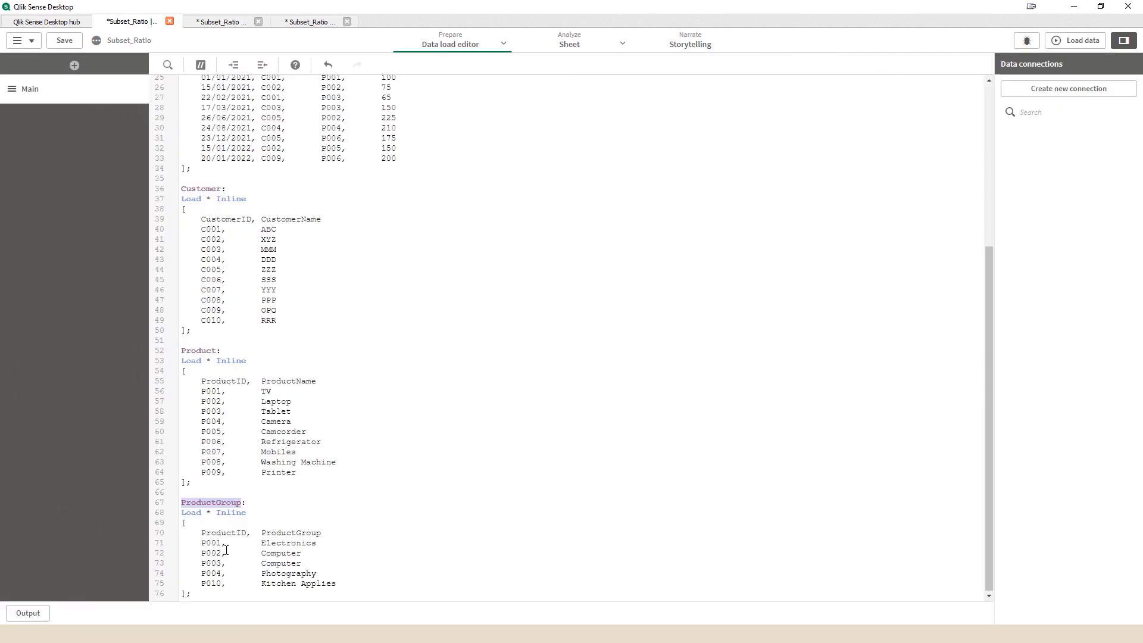
pyautogui.click(220, 22)
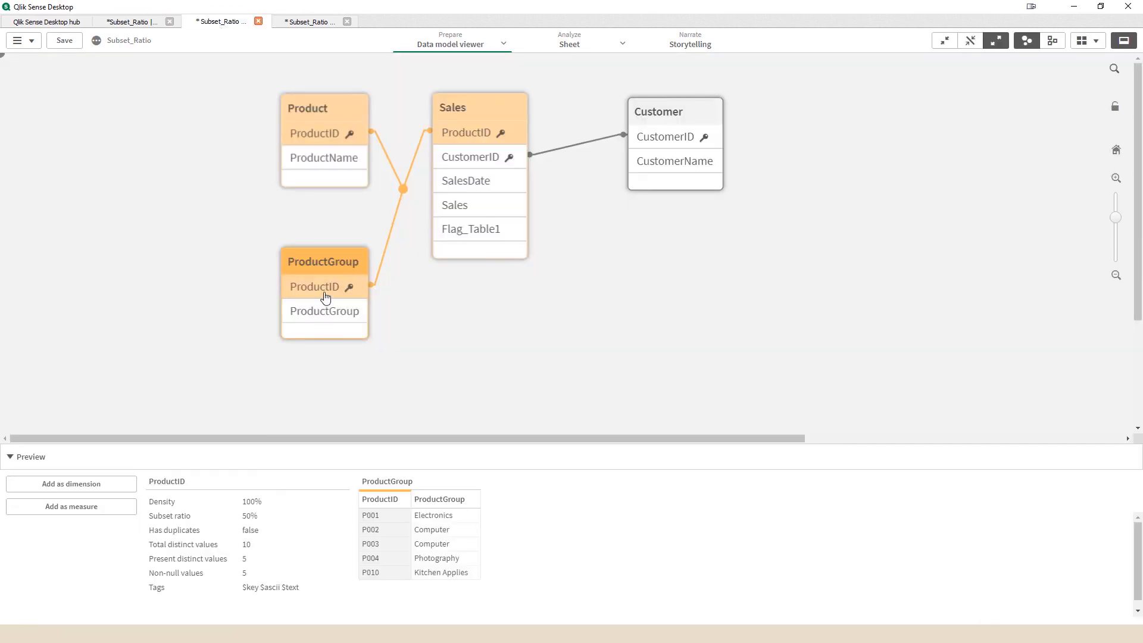
pyautogui.click(467, 132)
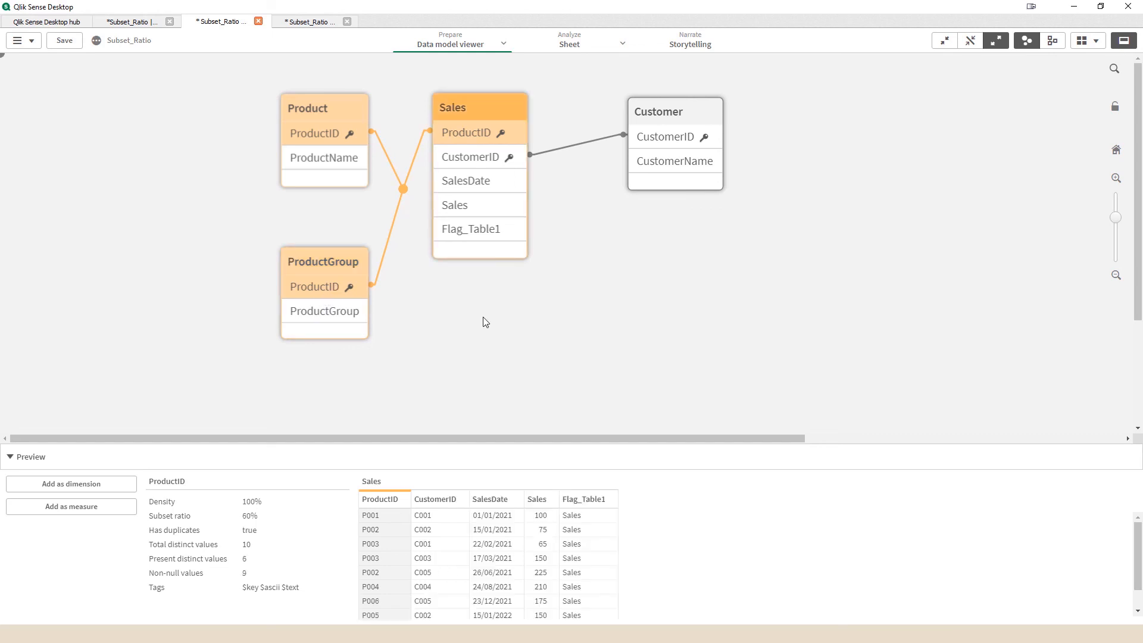
pyautogui.click(474, 134)
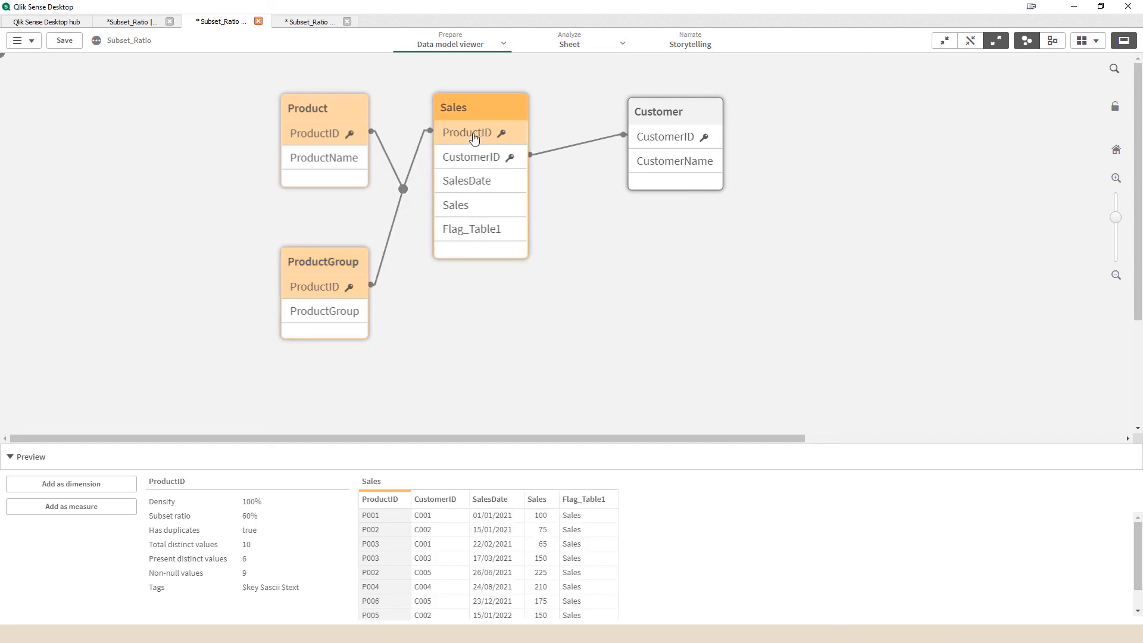